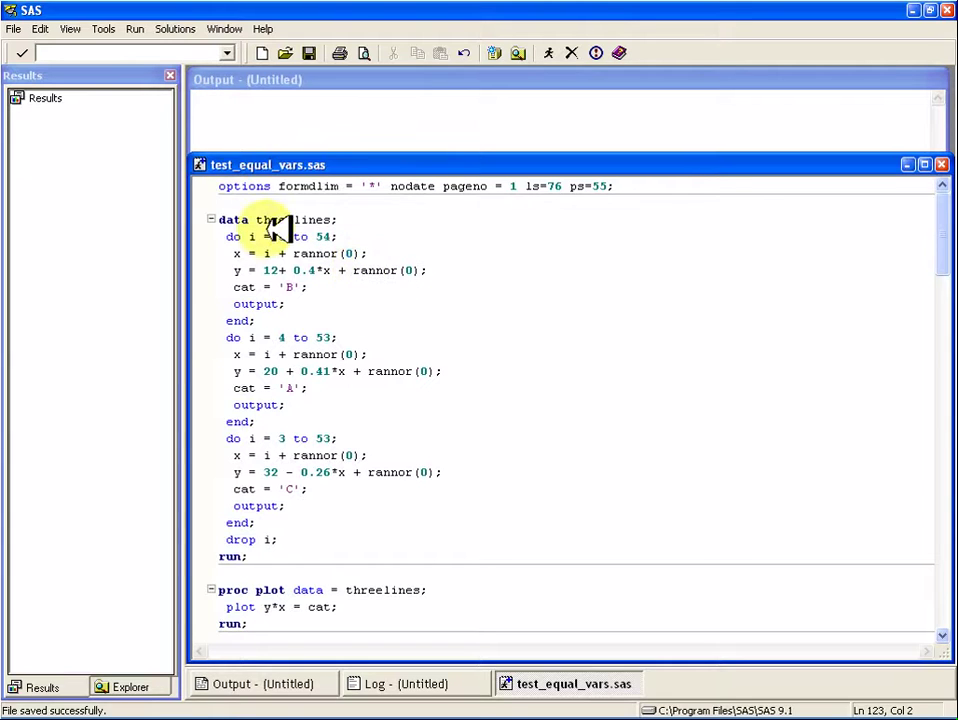
# - Scroll down and select the three-line PROC PLOT step on the threelines data
pyautogui.scroll(-2, 440, 513)
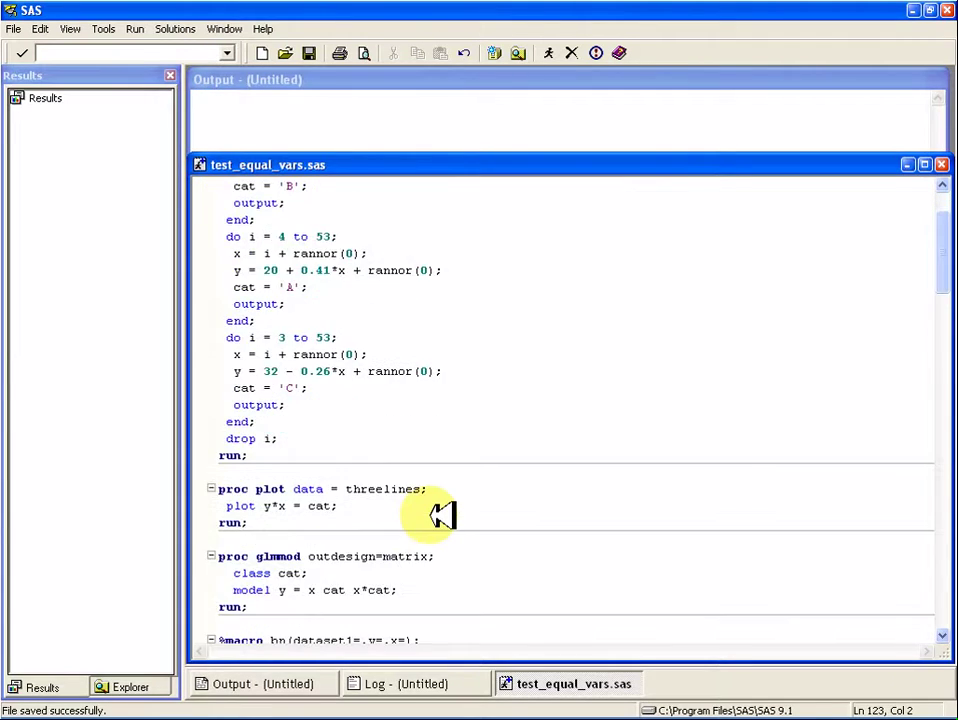
pyautogui.moveTo(222, 489); pyautogui.dragTo(250, 524)
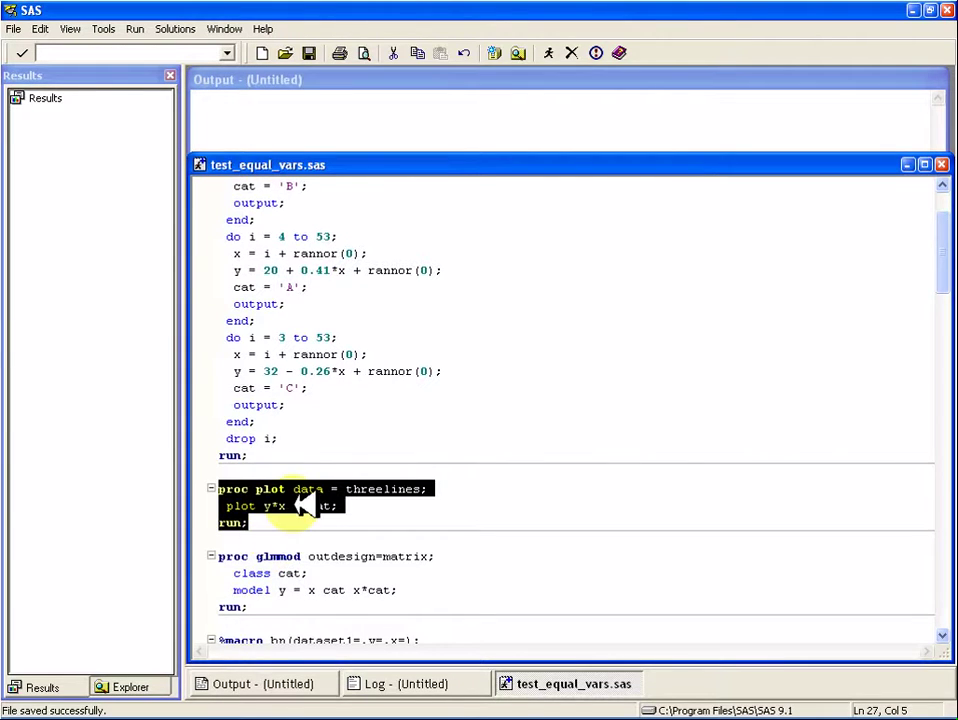
# - Run the PROC PLOT scatter of y versus x for categories A, B and C, then clear the Output window
pyautogui.click(549, 52)
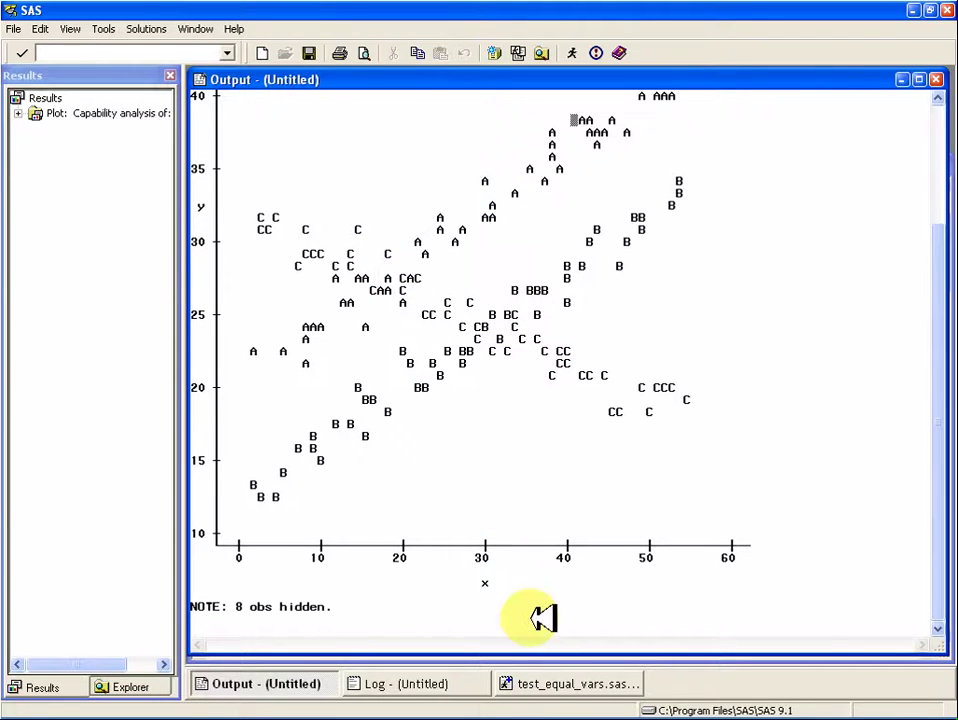
pyautogui.click(264, 52)
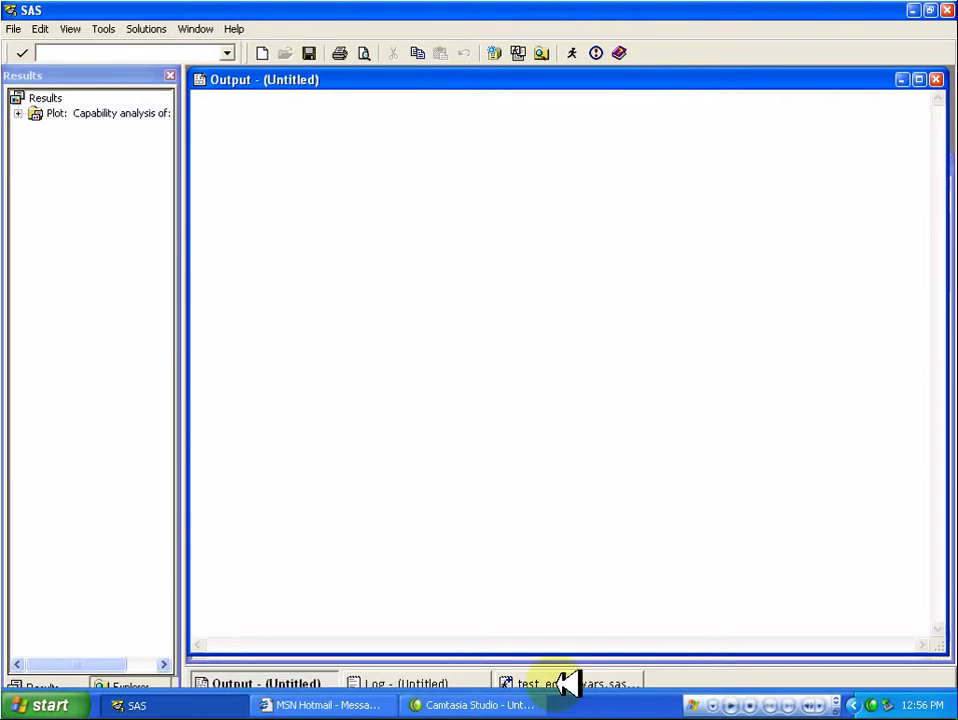
# - Below the GLMMOD step, add 'proc print data = matrix;' and 'run;', then select those two lines
pyautogui.click(556, 683)
pyautogui.press('F8')
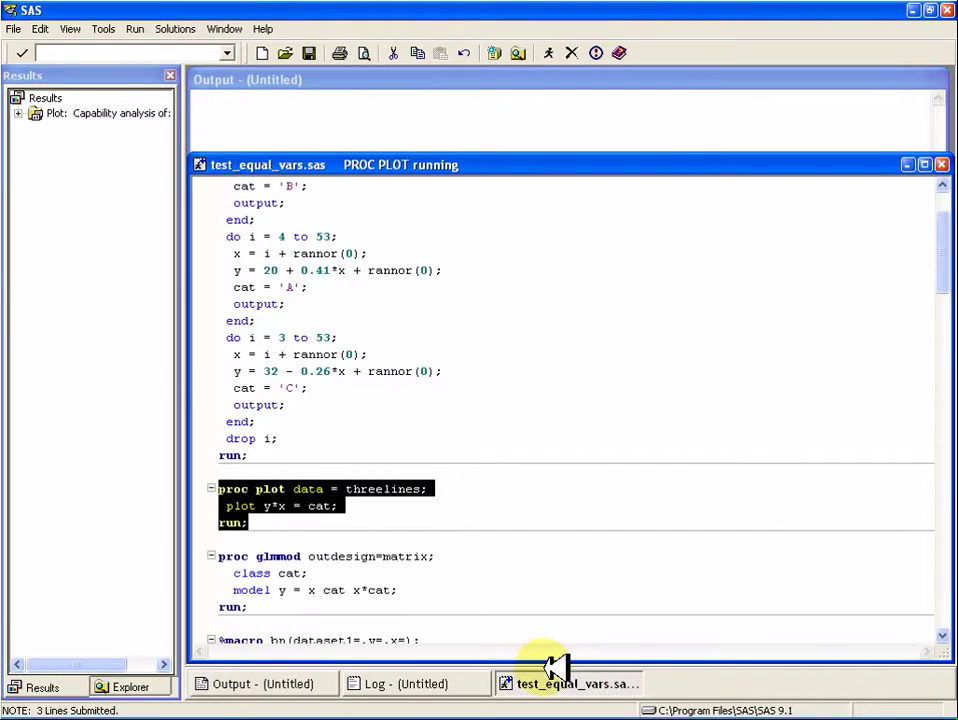
pyautogui.scroll(-3, 522, 427)
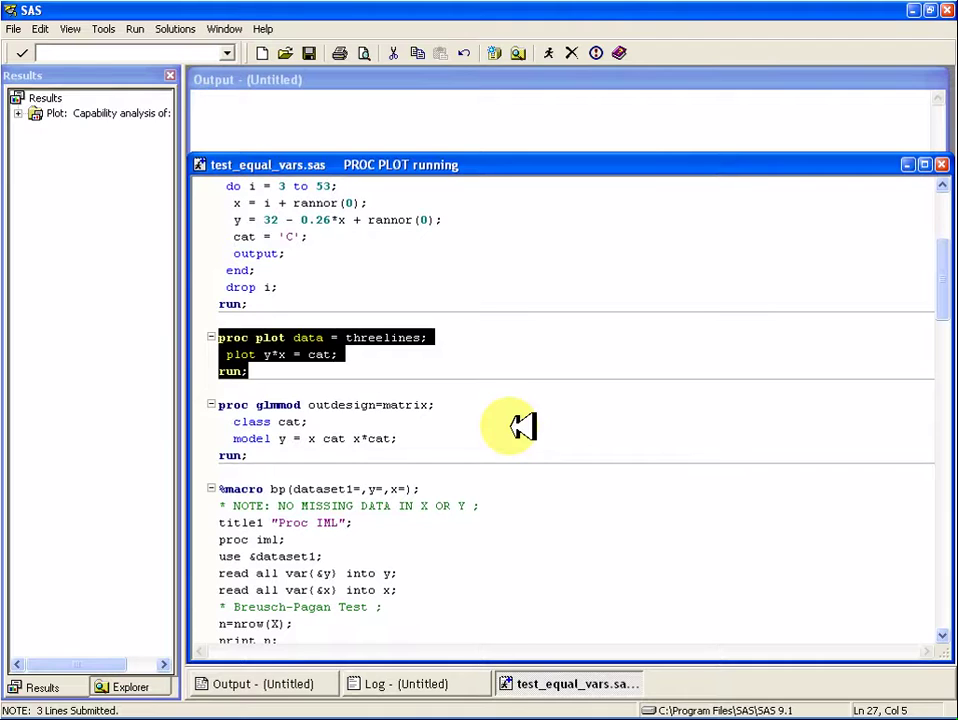
pyautogui.click(336, 453)
pyautogui.press('Return')
pyautogui.press('Return')
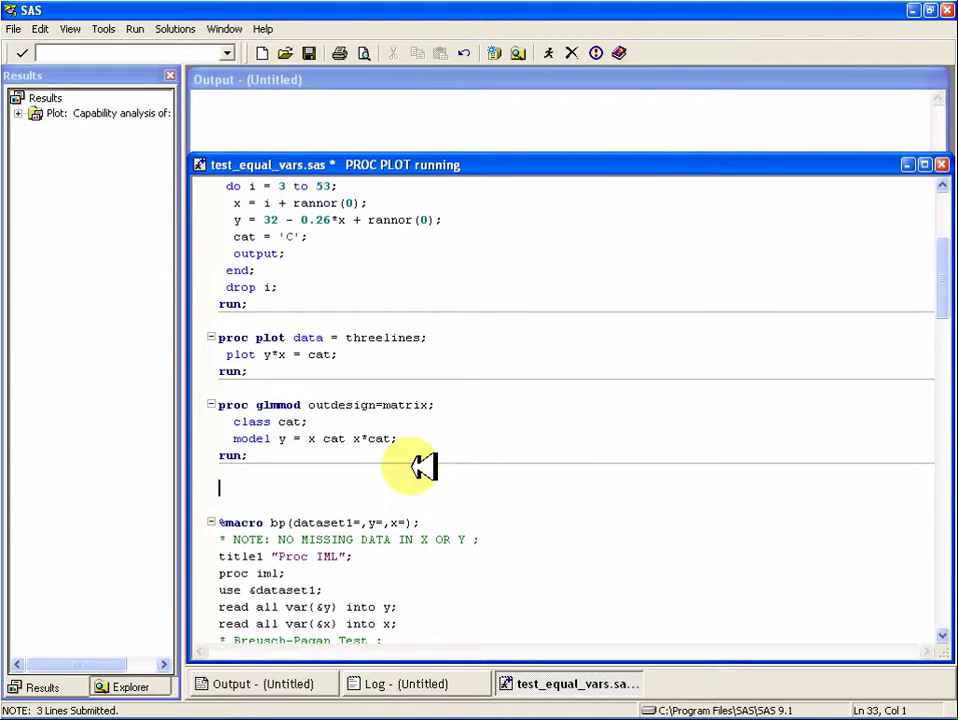
pyautogui.write('proc')
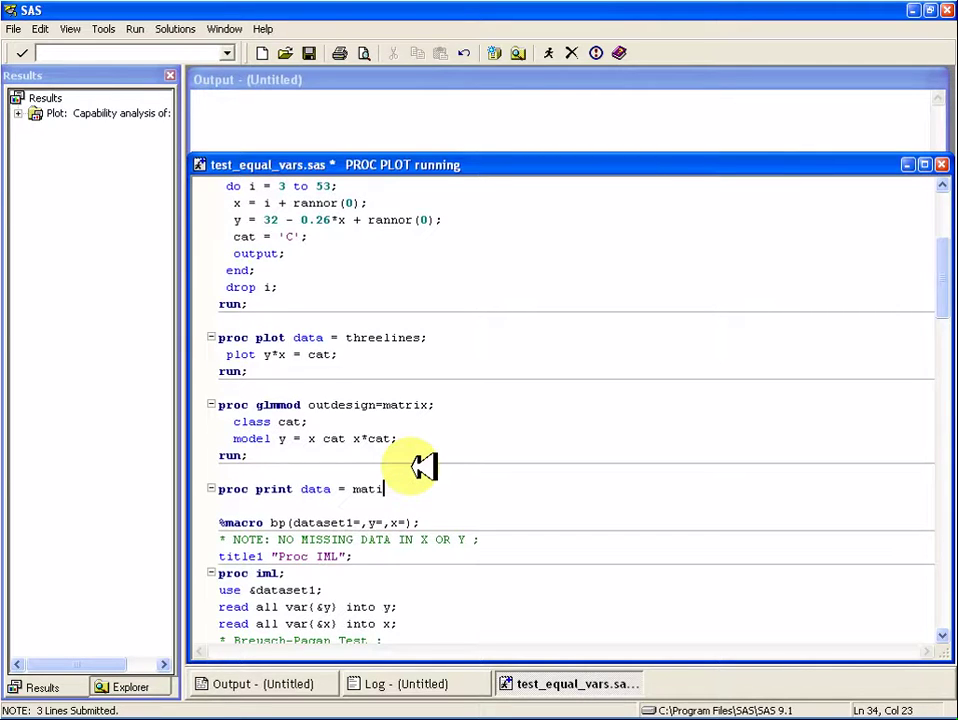
pyautogui.write('print data = matrix;')
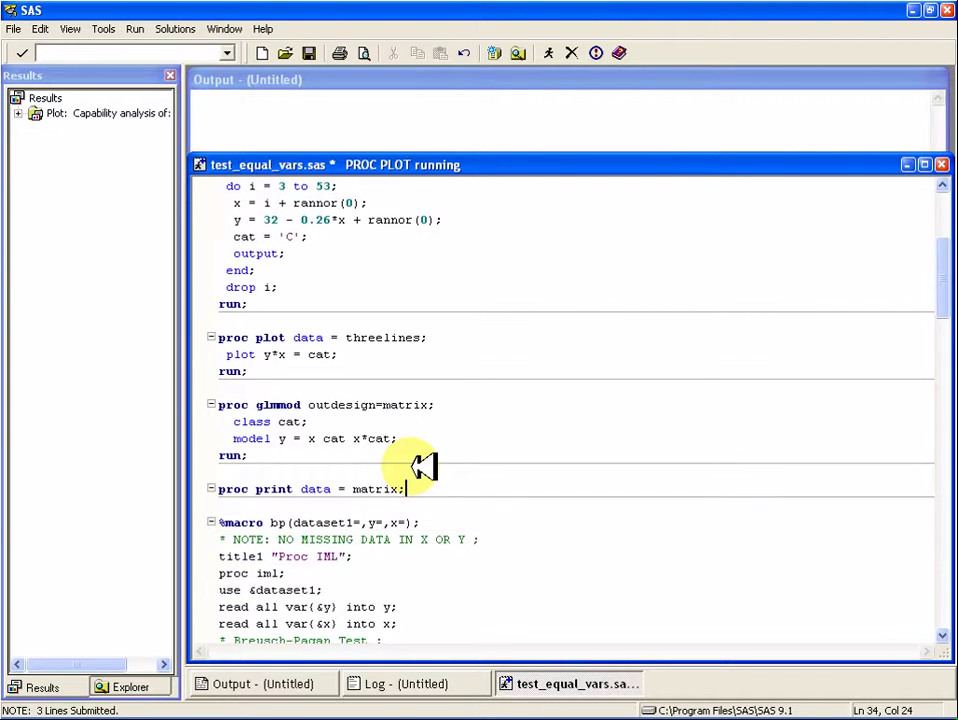
pyautogui.press('Return')
pyautogui.write('run;')
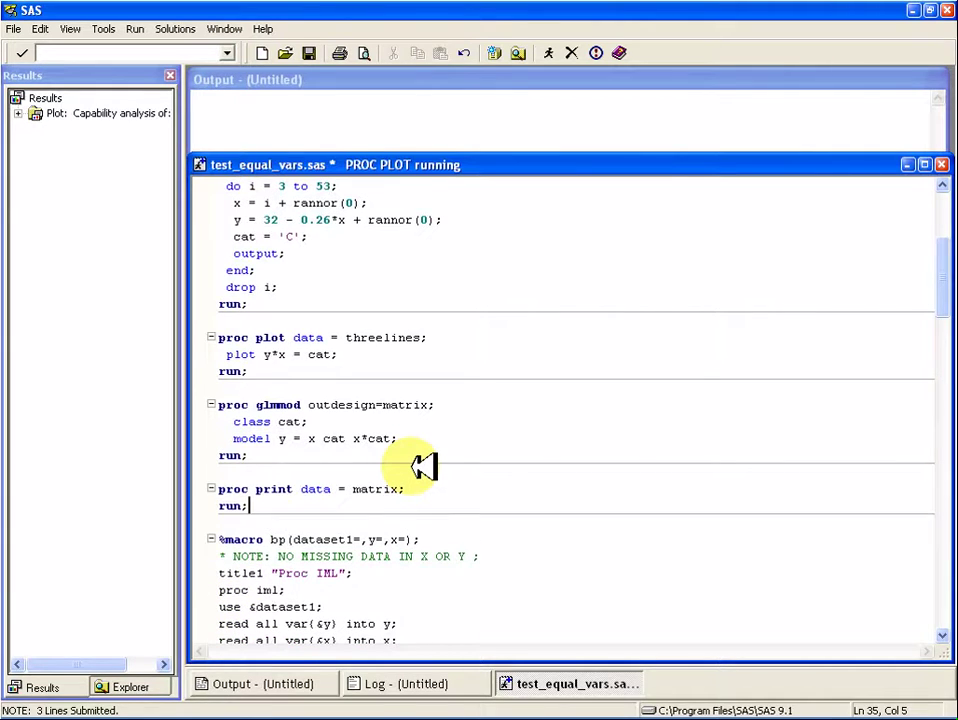
pyautogui.moveTo(278, 530); pyautogui.dragTo(219, 489)
# - Run PROC PRINT on matrix, review the 153-observation y and Col1–Col8 listing, then clear the output
pyautogui.click(550, 52)
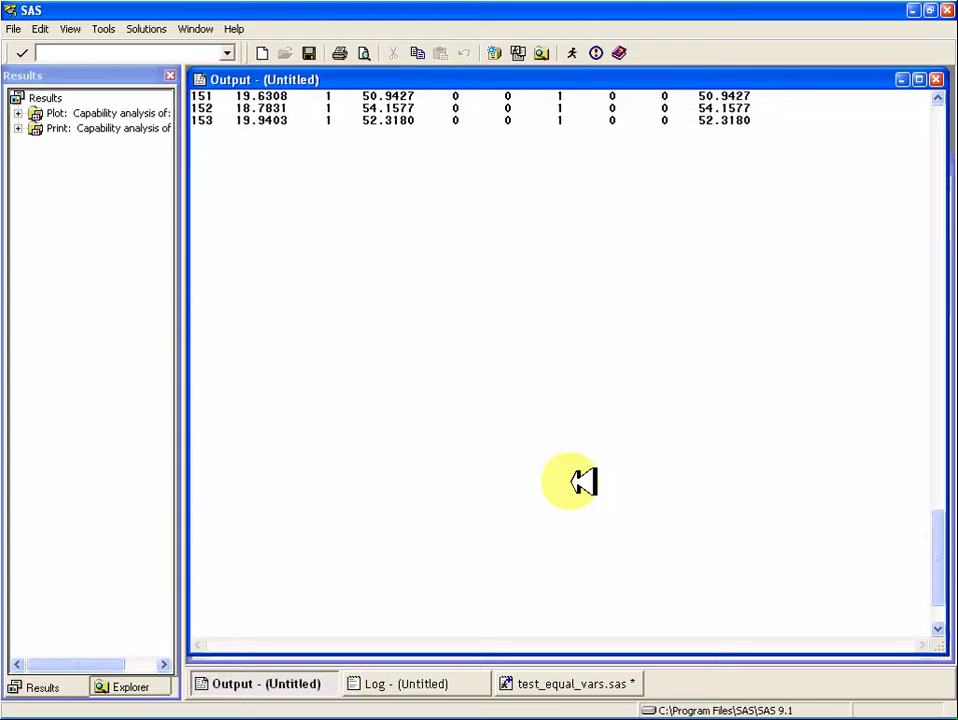
pyautogui.scroll(20, 570, 482)
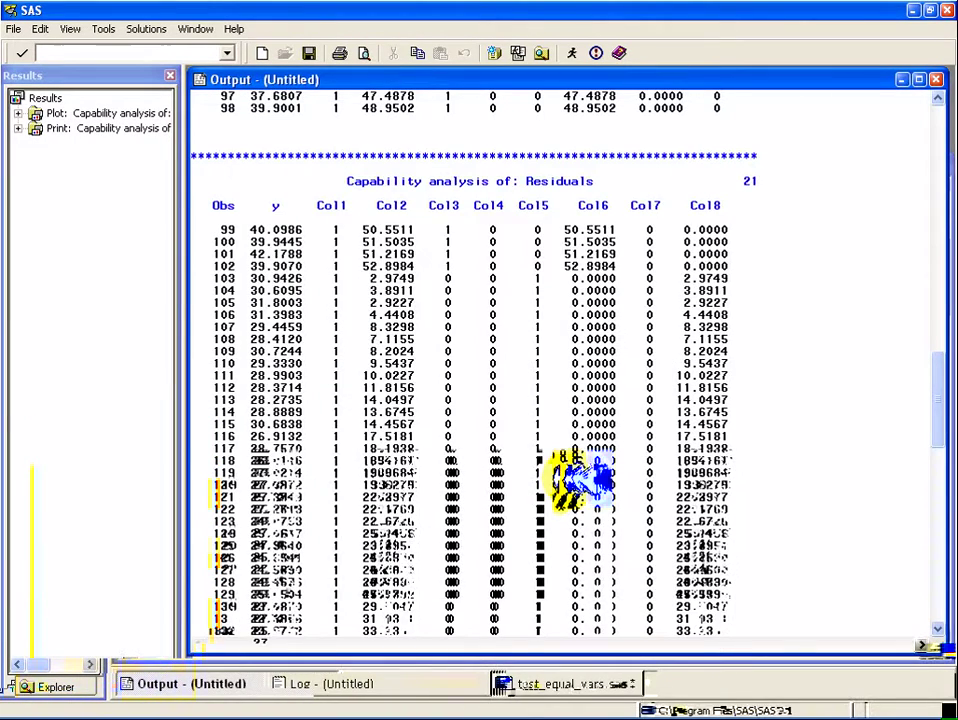
pyautogui.scroll(4, 580, 480)
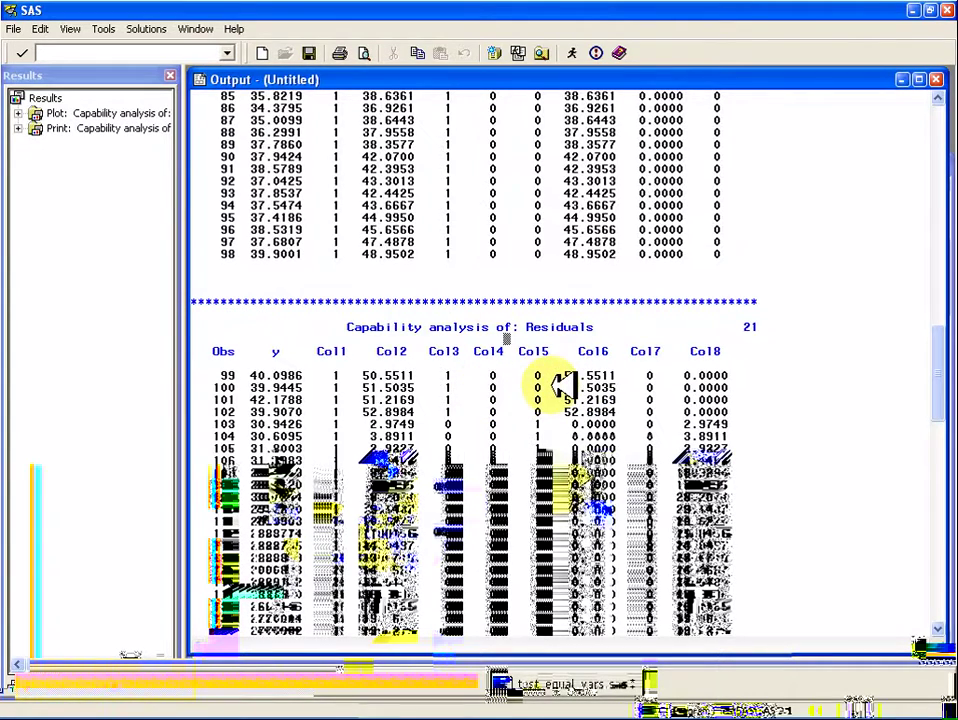
pyautogui.click(268, 53)
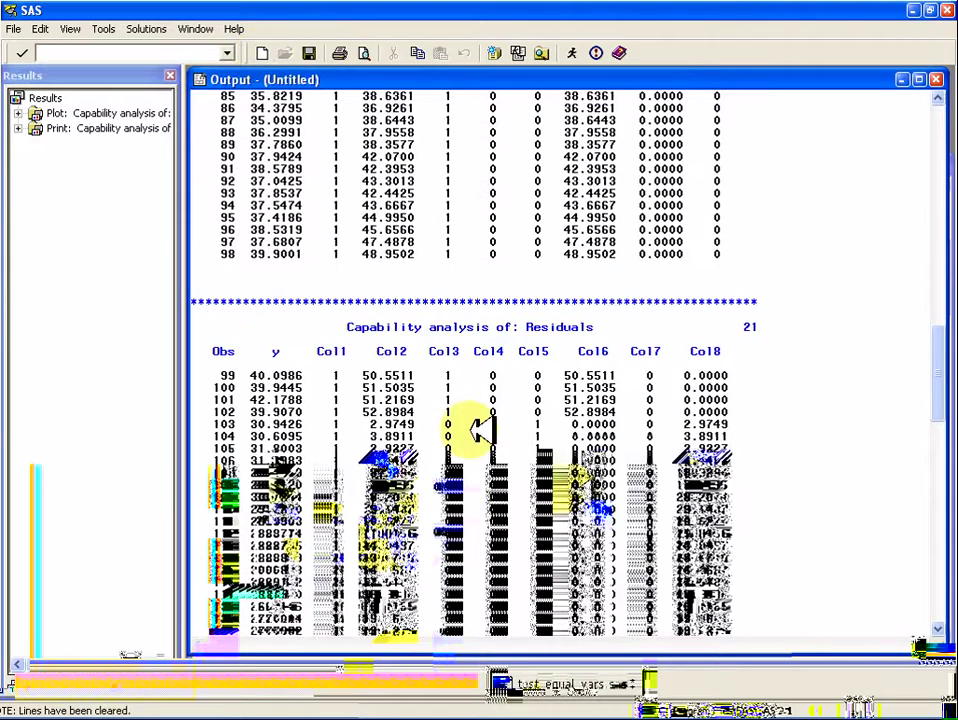
# - Return to the editor and save test_equal_vars.sas
pyautogui.click(588, 683)
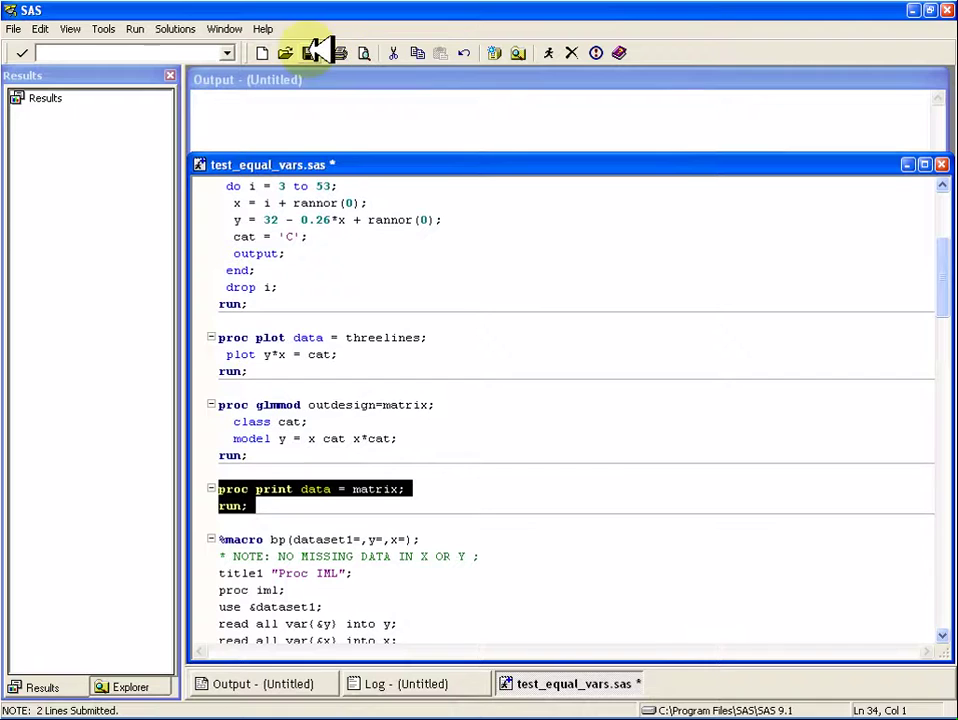
pyautogui.click(475, 337)
pyautogui.hotkey('ctrl', 's')
pyautogui.scroll(-15, 478, 335)
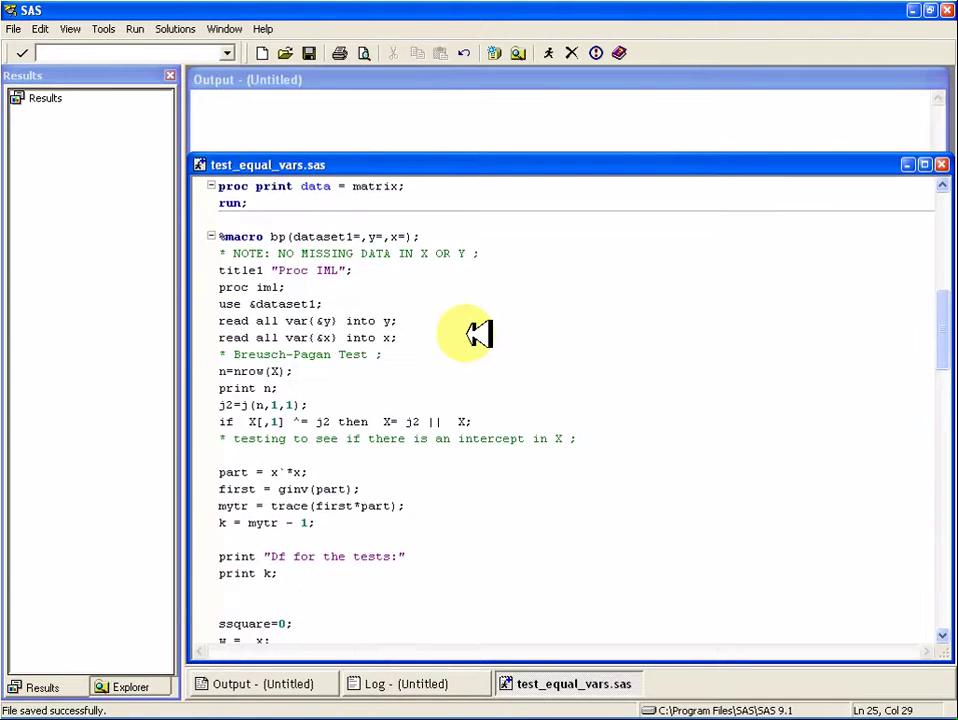
pyautogui.scroll(-15, 478, 335)
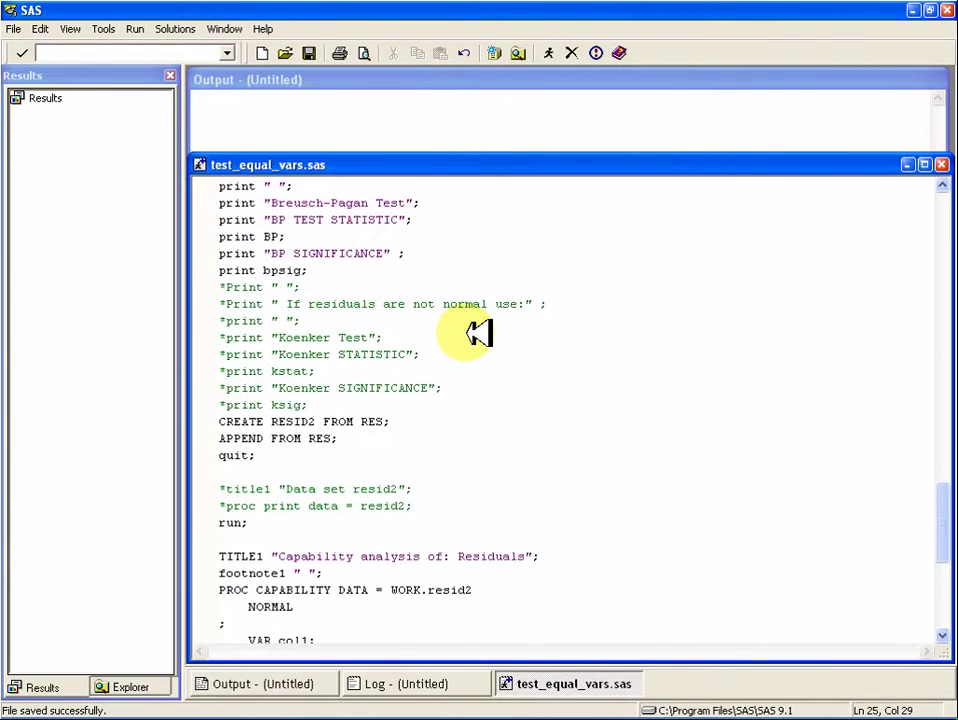
pyautogui.scroll(-9, 476, 332)
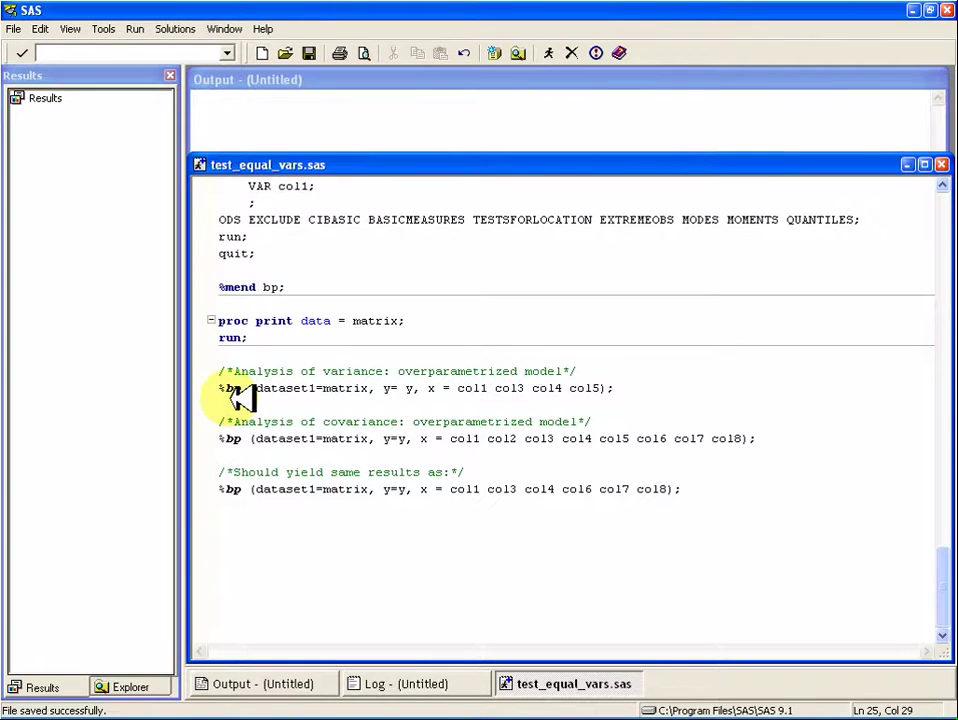
# - Check the commented-out PRINT RES line, then scroll down to the three %bp calls on matrix
pyautogui.scroll(12, 370, 331)
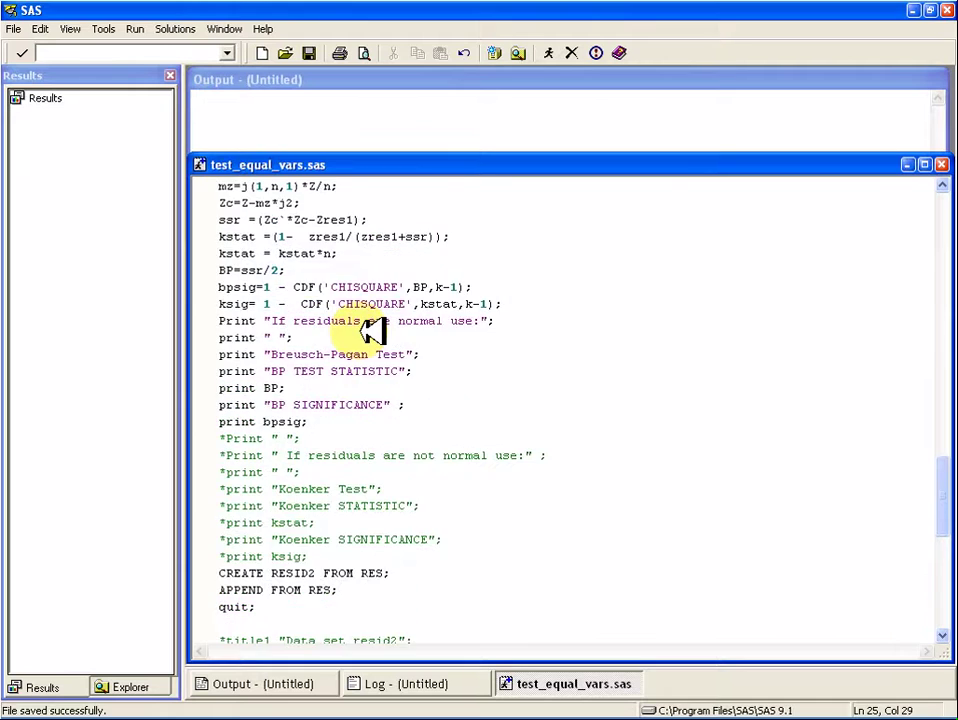
pyautogui.scroll(13, 372, 331)
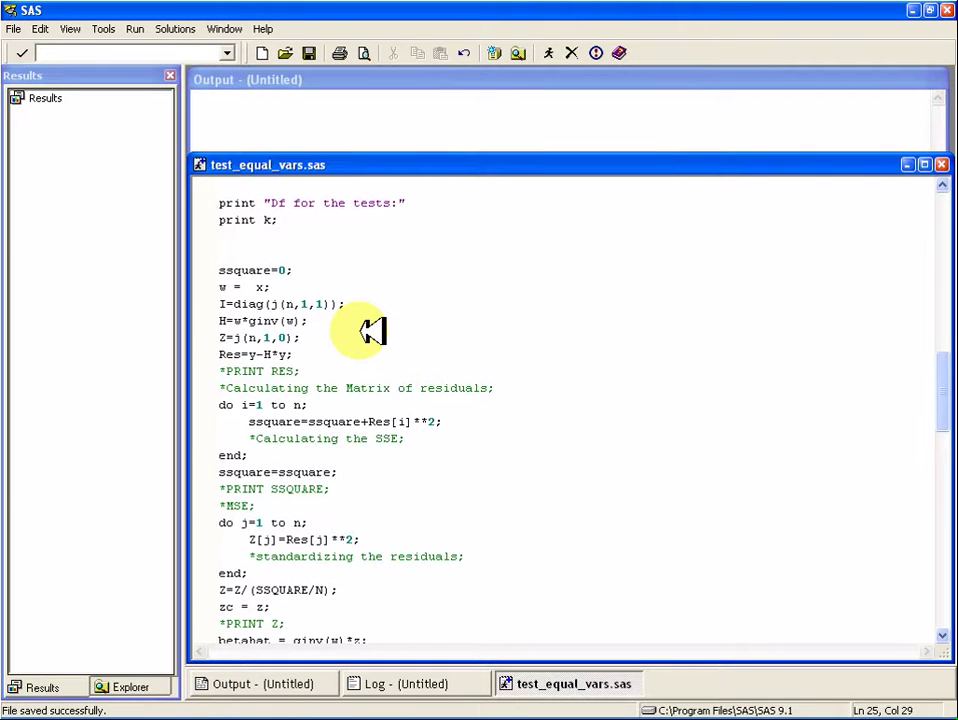
pyautogui.scroll(6, 372, 331)
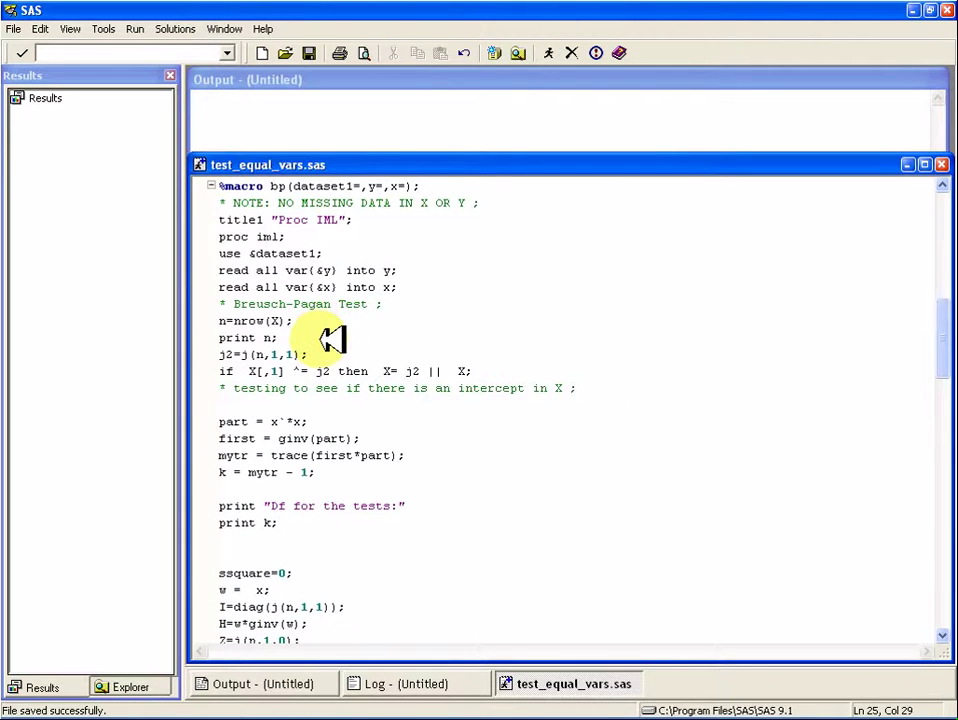
pyautogui.scroll(-5, 372, 331)
pyautogui.scroll(-1, 333, 340)
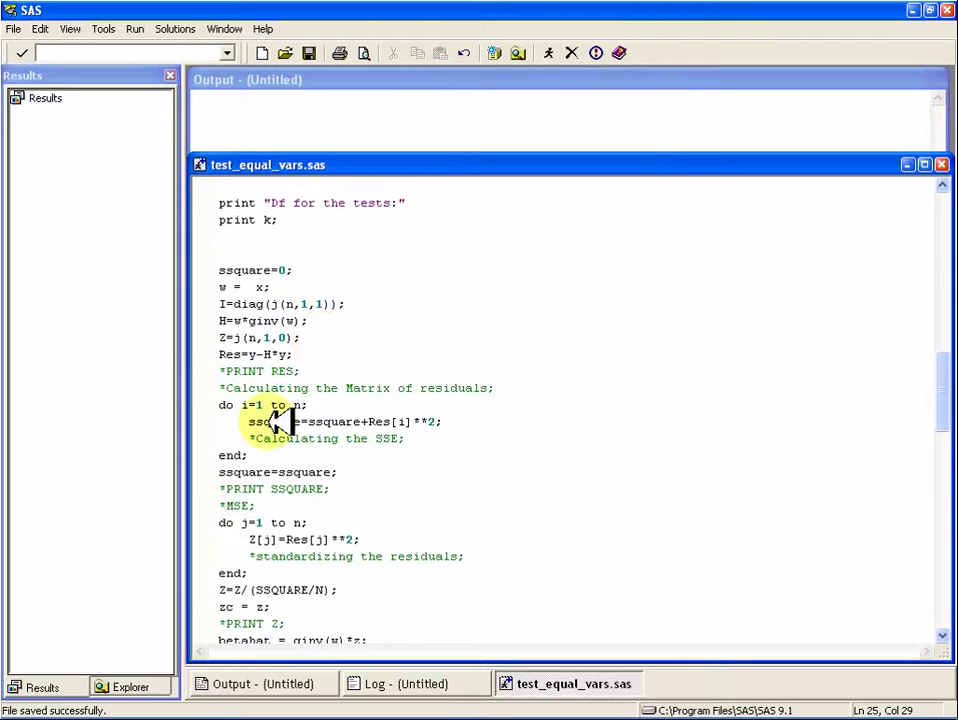
pyautogui.click(229, 371)
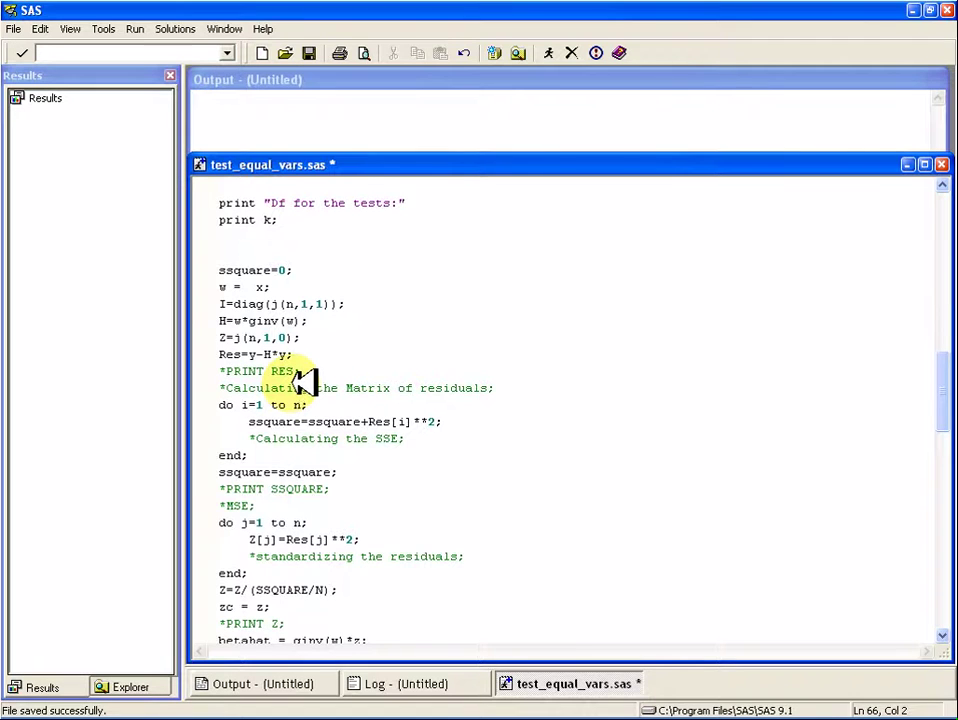
pyautogui.scroll(-15, 305, 380)
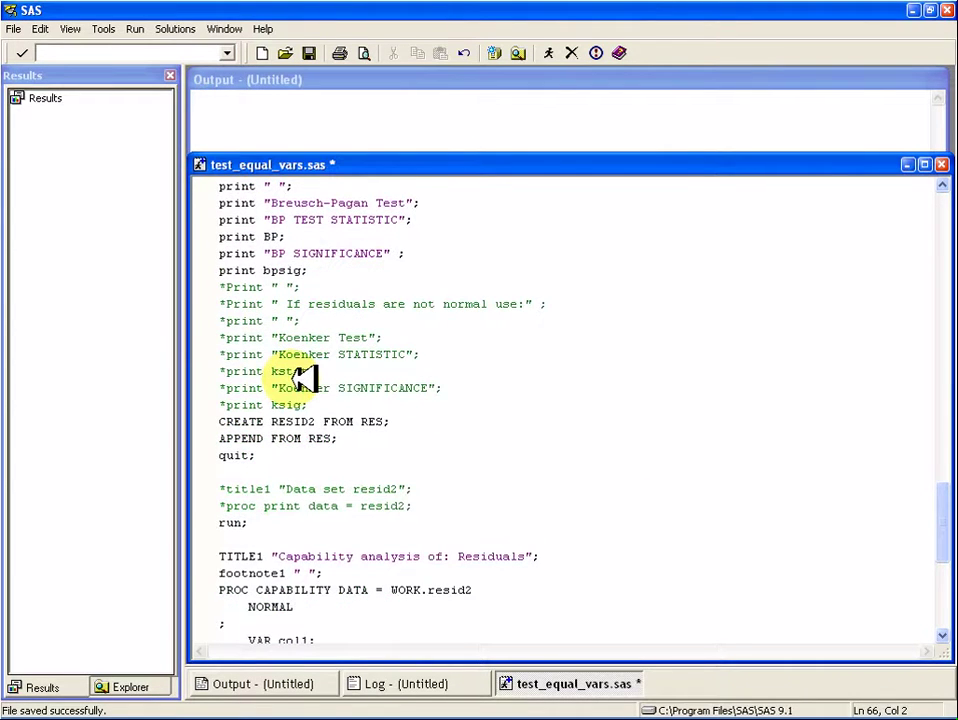
pyautogui.scroll(-5, 300, 380)
pyautogui.scroll(5, 295, 379)
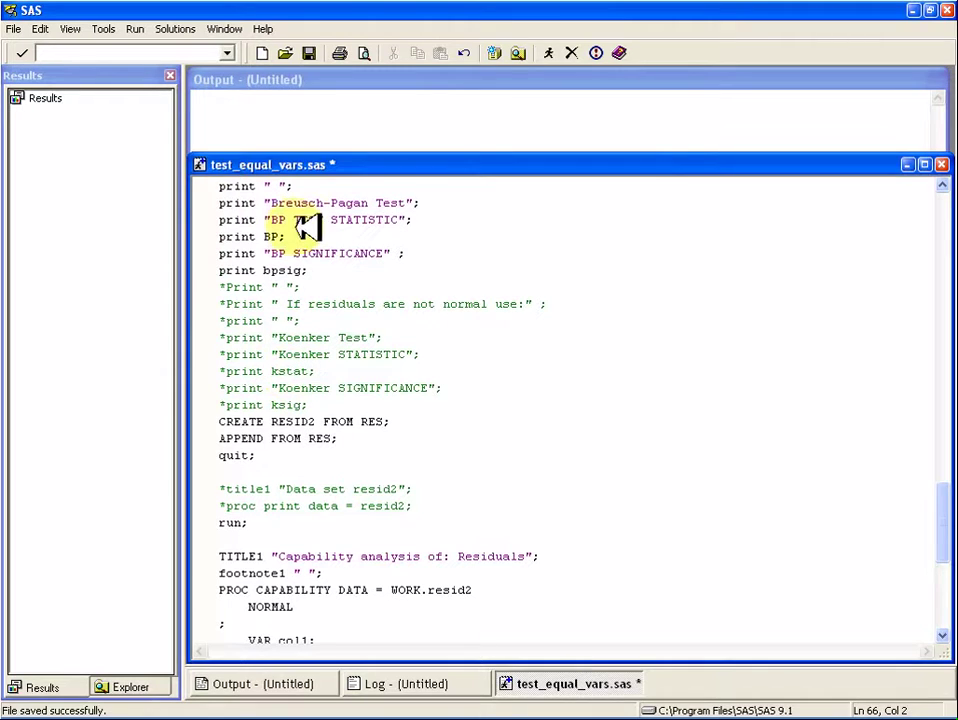
pyautogui.scroll(-5, 457, 505)
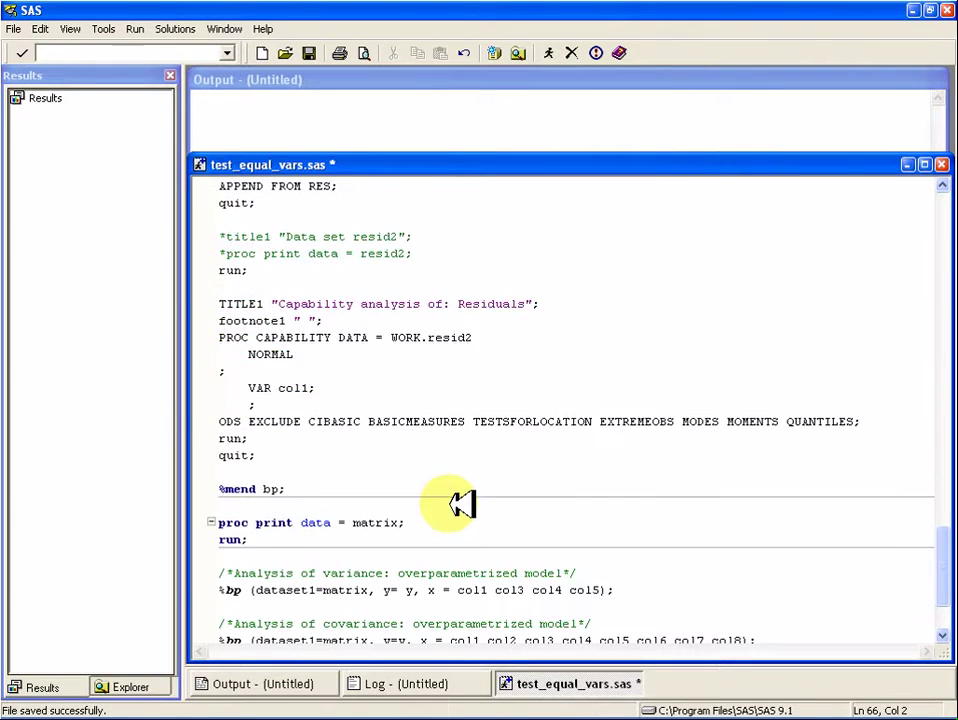
pyautogui.scroll(-3, 457, 505)
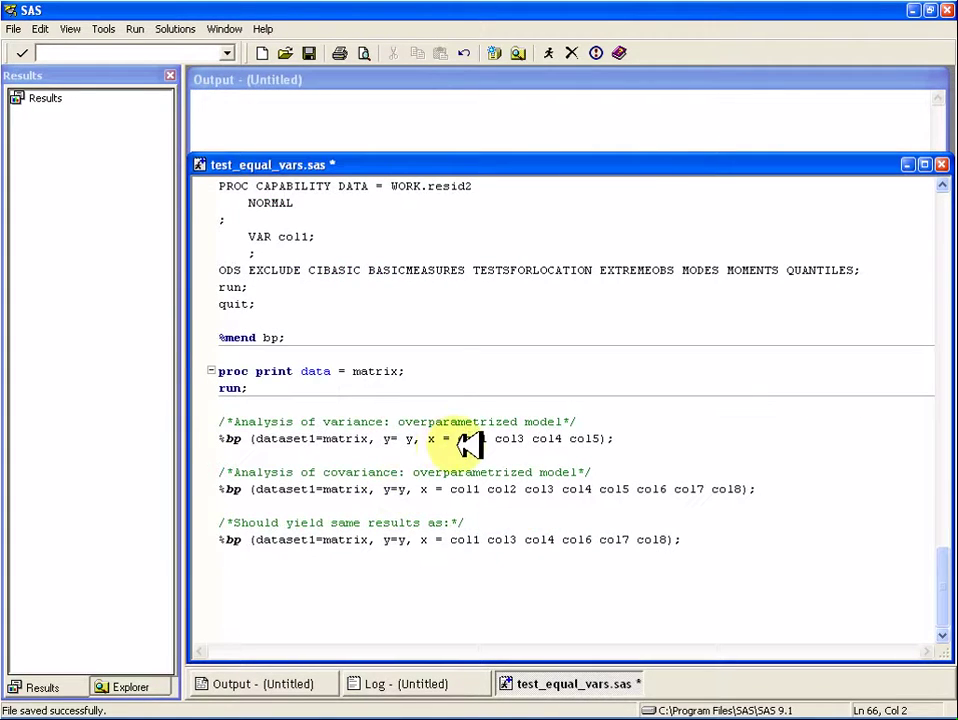
# - Close the ANOVA %bp call with ');' and run it alone on col1 col3 col4 col5
pyautogui.moveTo(458, 438); pyautogui.dragTo(607, 434)
pyautogui.click(488, 447)
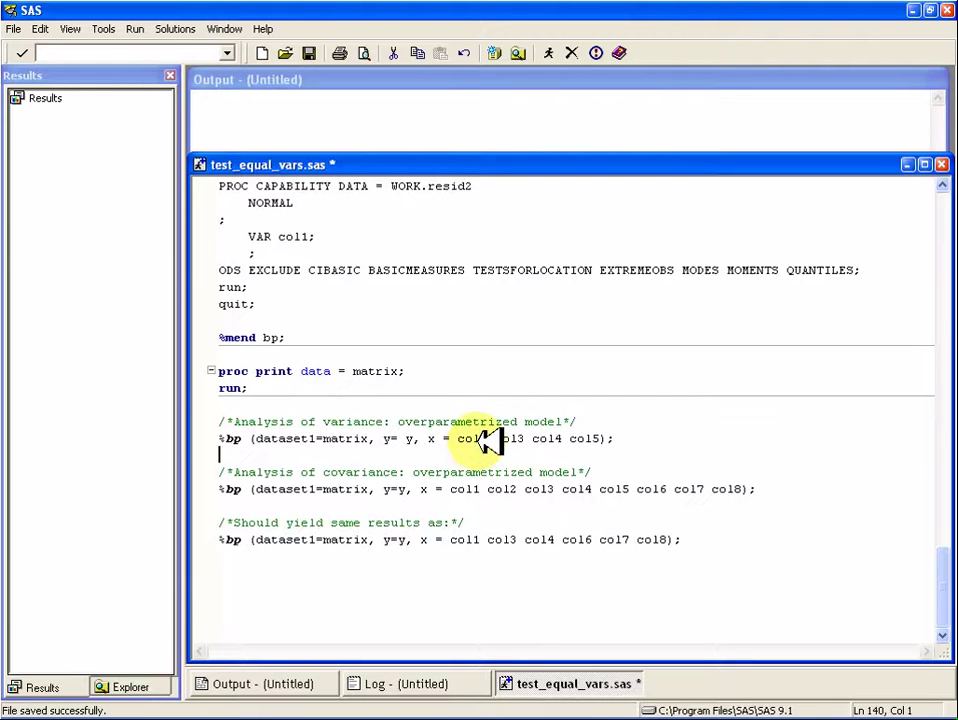
pyautogui.click(481, 439)
pyautogui.press('Right')
pyautogui.press('Right')
pyautogui.press('Right')
pyautogui.press('Right')
pyautogui.press('Right')
pyautogui.press('Right')
pyautogui.press('Right')
pyautogui.press('Right')
pyautogui.press('Right')
pyautogui.press('Right')
pyautogui.press('Right')
pyautogui.press('Right')
pyautogui.press('Right')
pyautogui.press('Right')
pyautogui.press('Right')
pyautogui.press('Right')
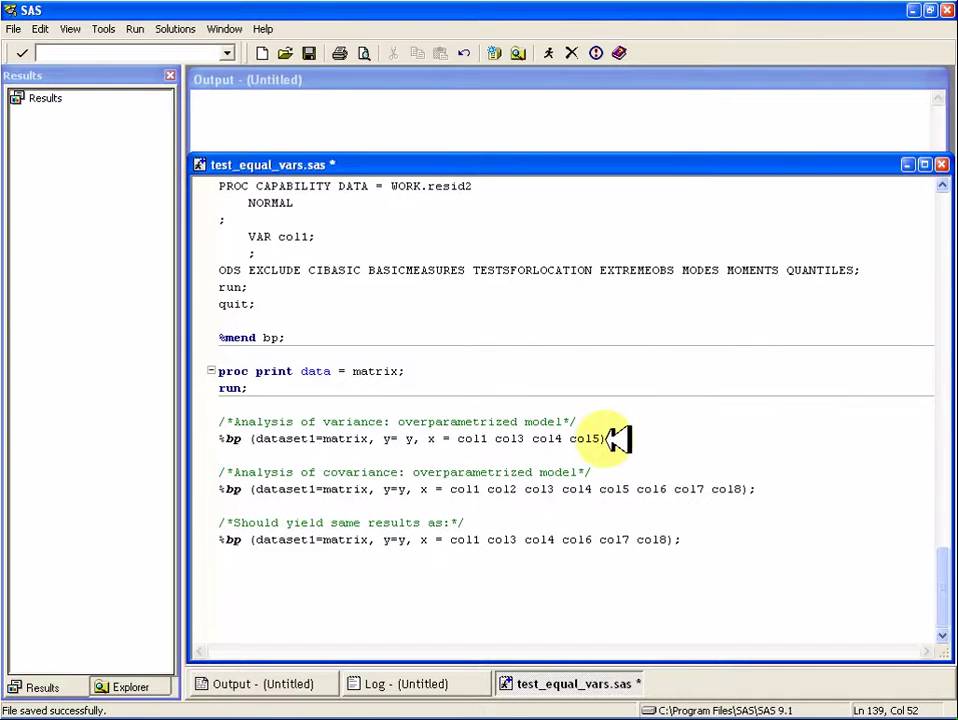
pyautogui.write(');')
pyautogui.moveTo(614, 438); pyautogui.dragTo(229, 437)
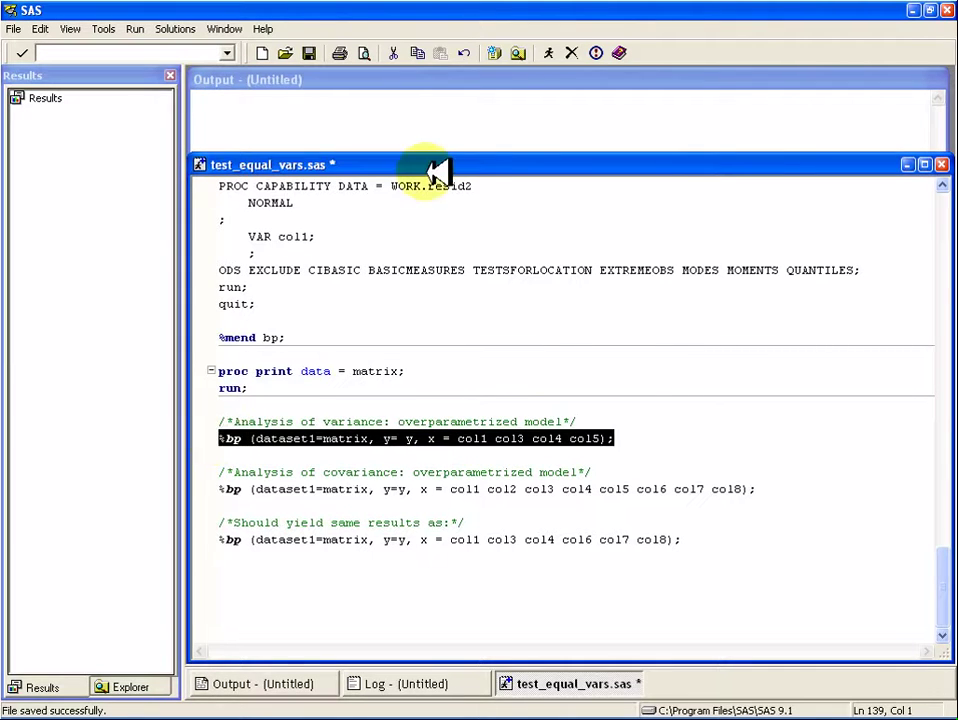
pyautogui.click(548, 52)
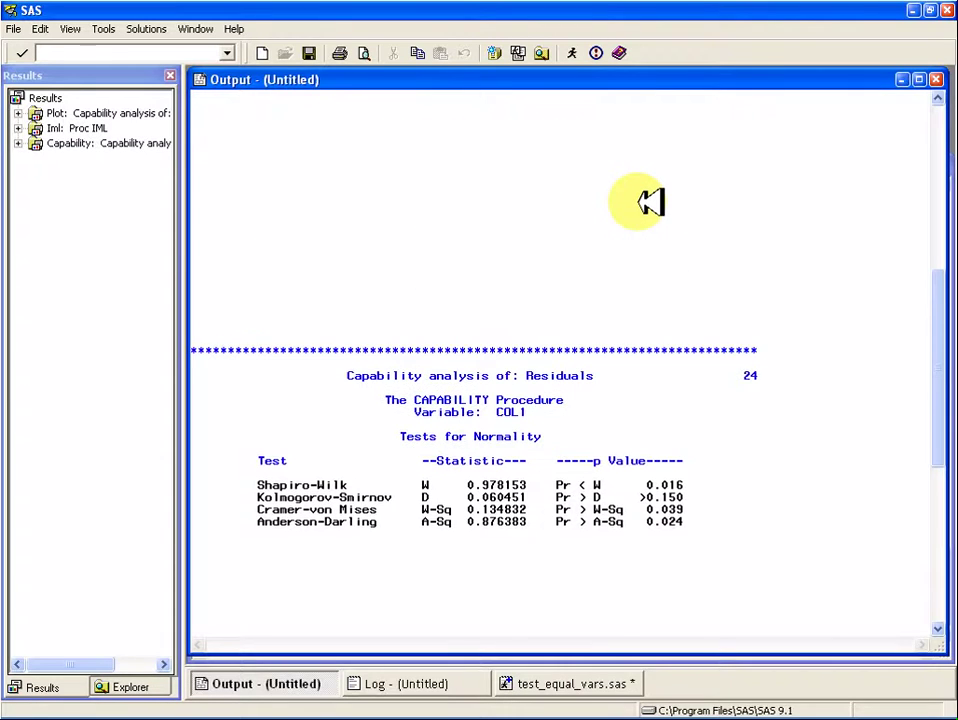
# - Check BP p 0.0043882 and highlight the Shapiro-Wilk row (W 0.978153, p 0.016)
pyautogui.scroll(9, 650, 203)
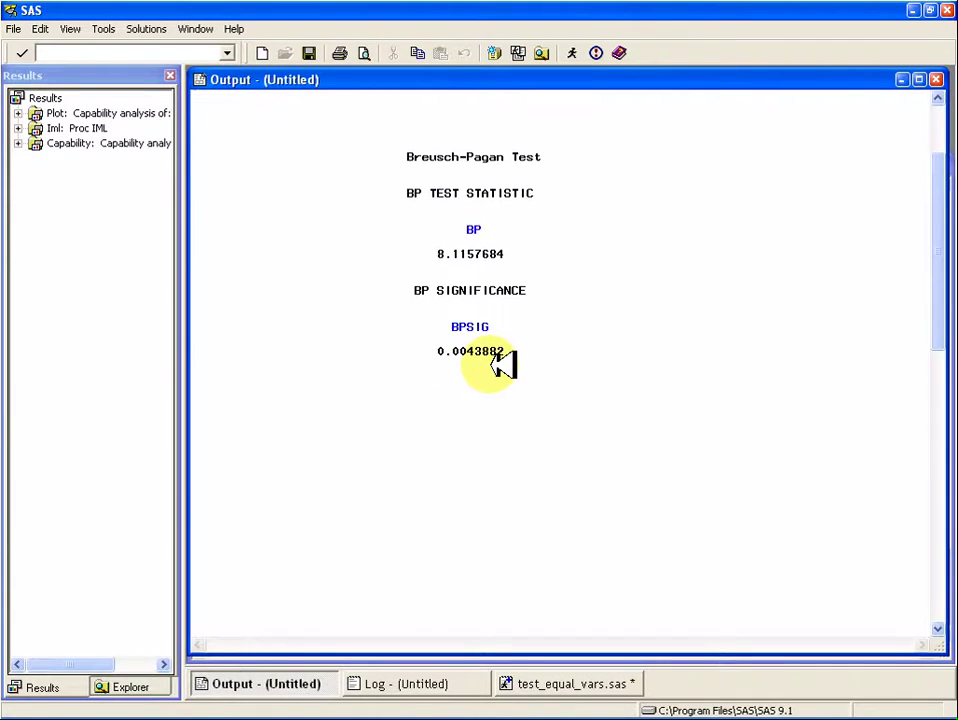
pyautogui.scroll(1, 503, 360)
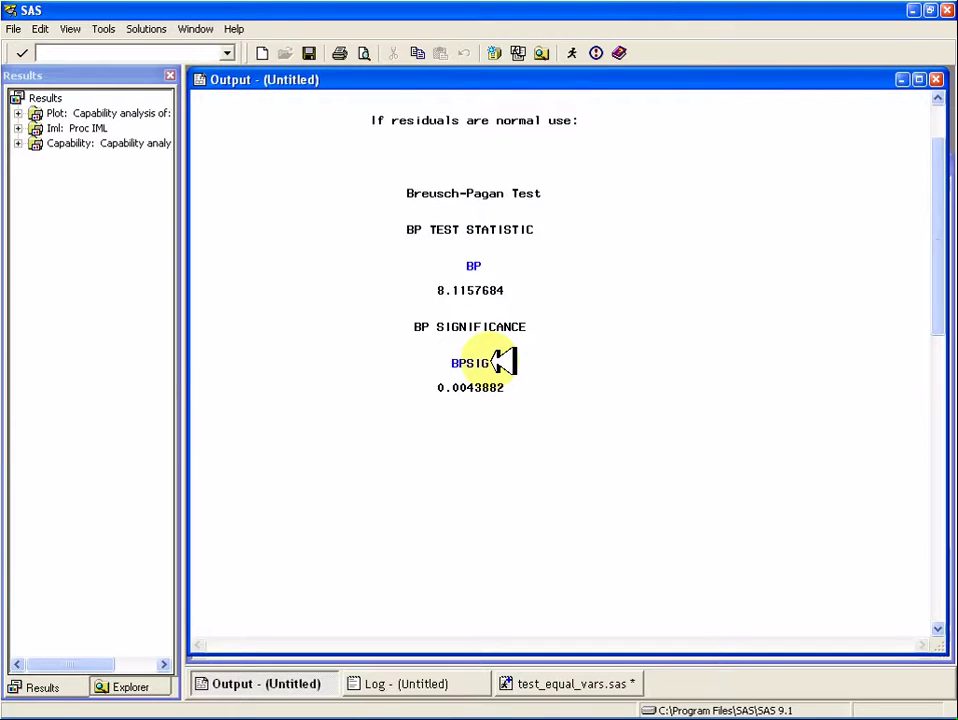
pyautogui.scroll(2, 503, 360)
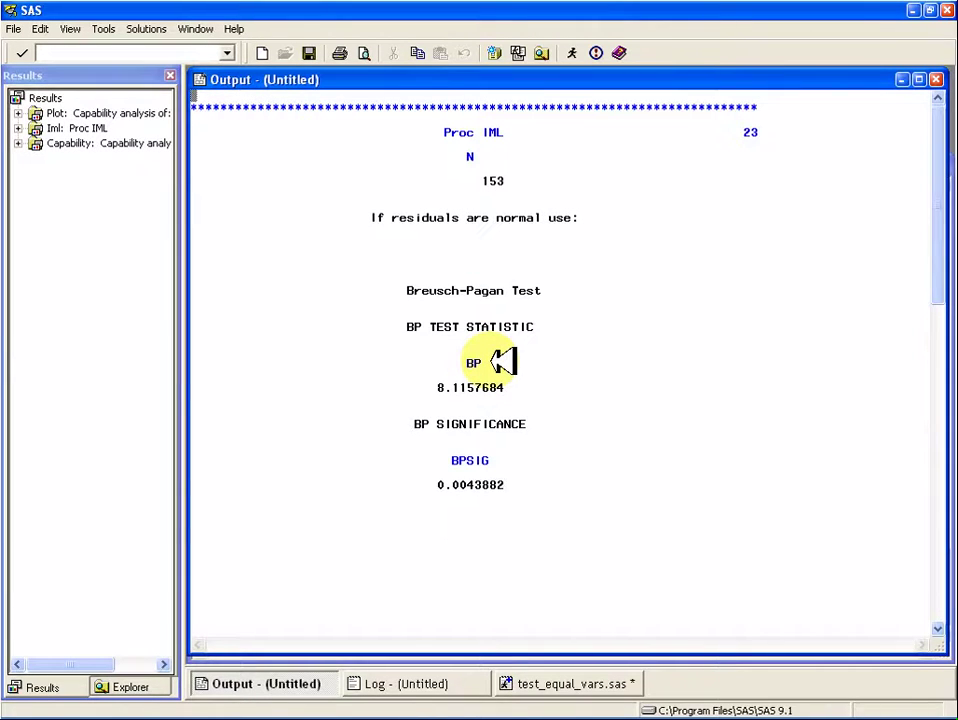
pyautogui.click(566, 686)
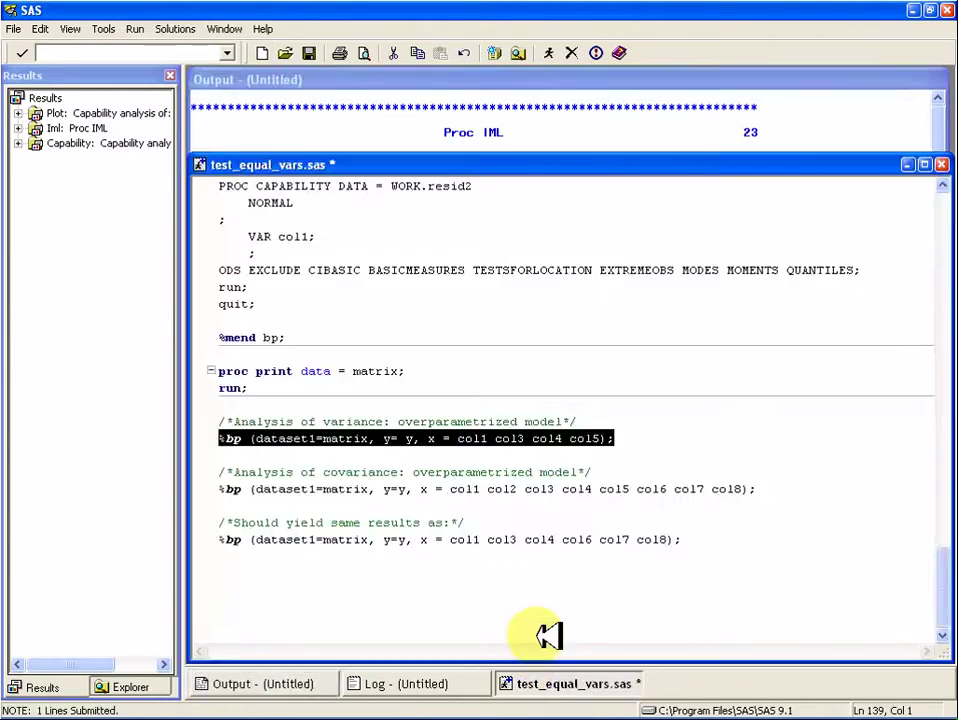
pyautogui.click(338, 440)
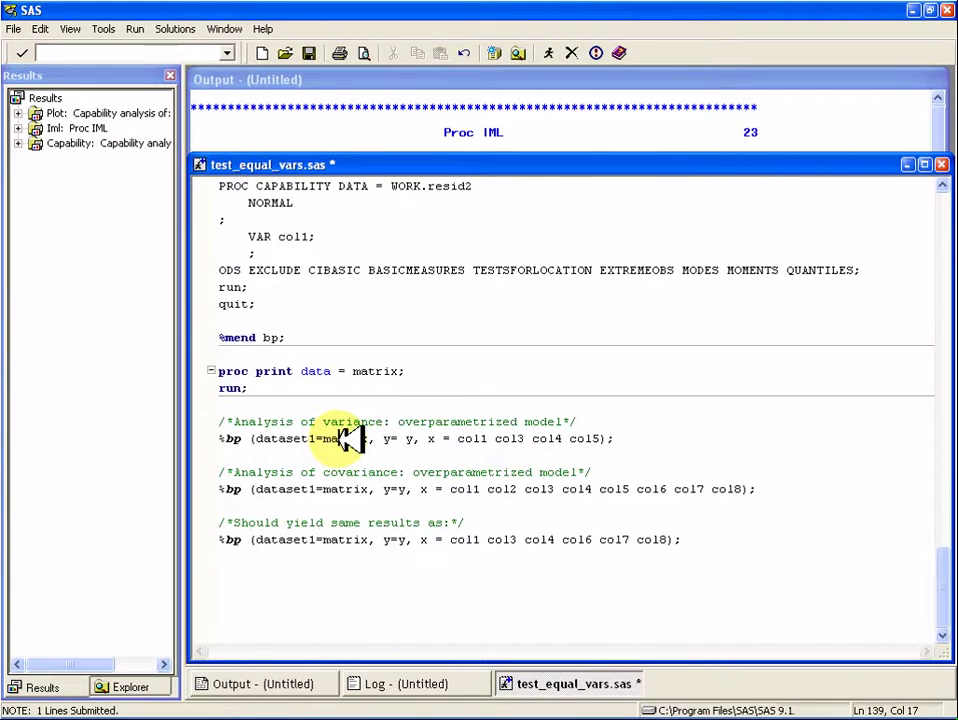
pyautogui.click(488, 128)
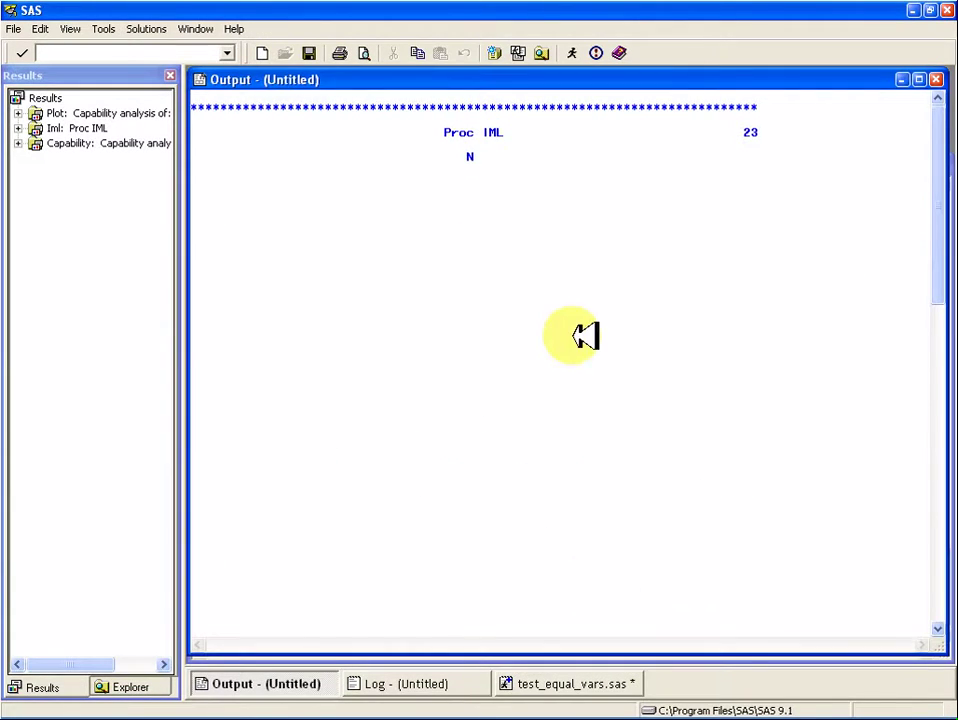
pyautogui.scroll(-5, 613, 582)
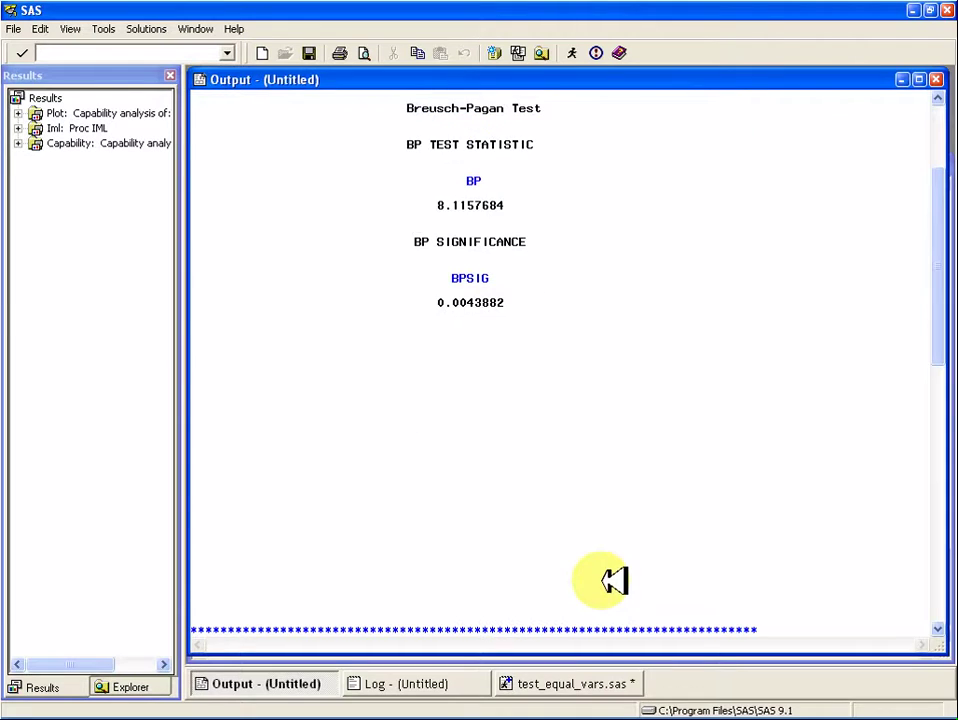
pyautogui.scroll(-8, 505, 455)
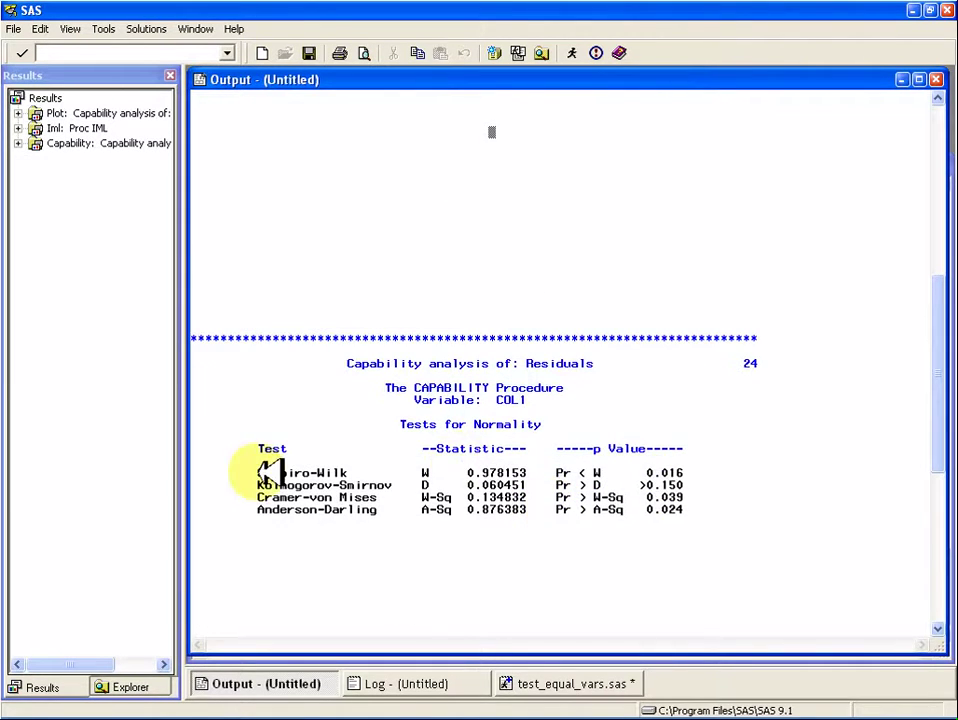
pyautogui.moveTo(640, 462); pyautogui.dragTo(703, 476)
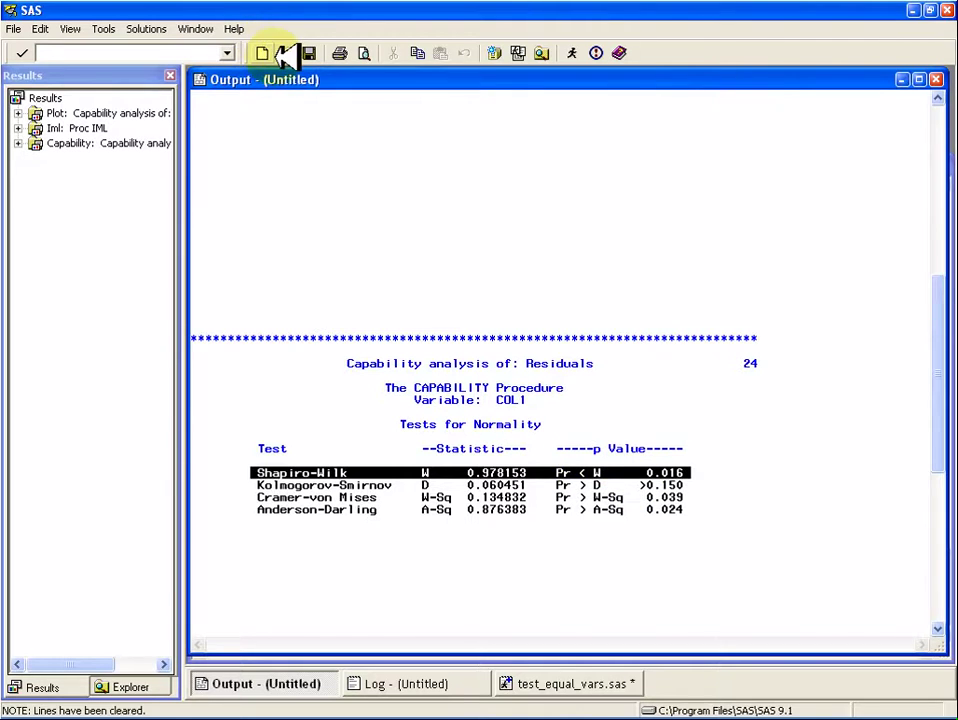
# - Compare the covariance call's col1–col8 terms, then run that %bp call on its own
pyautogui.click(588, 683)
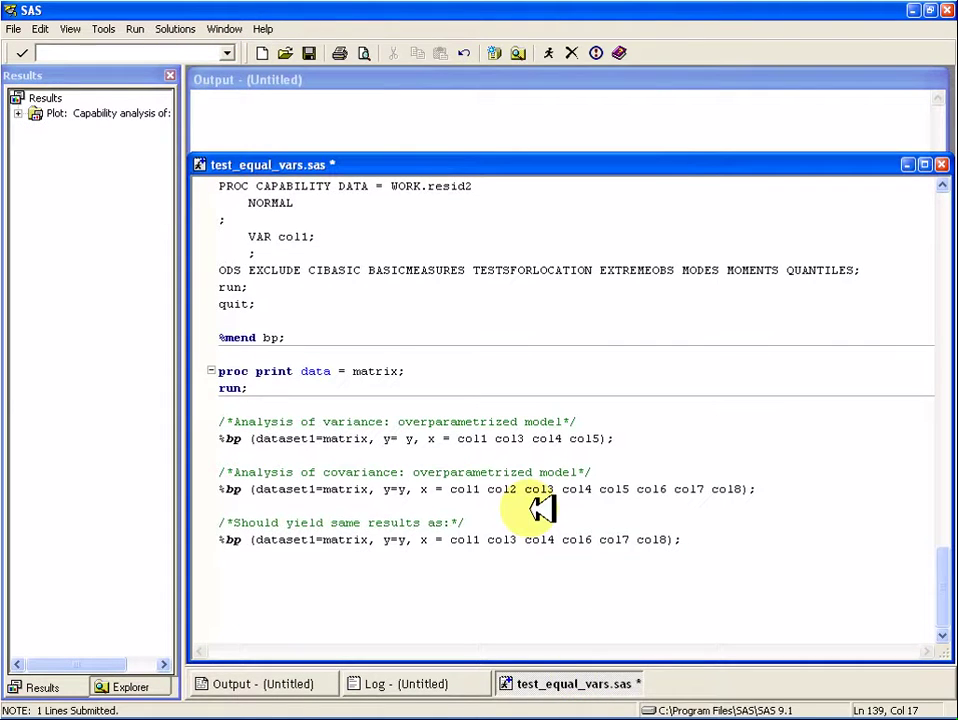
pyautogui.click(513, 489)
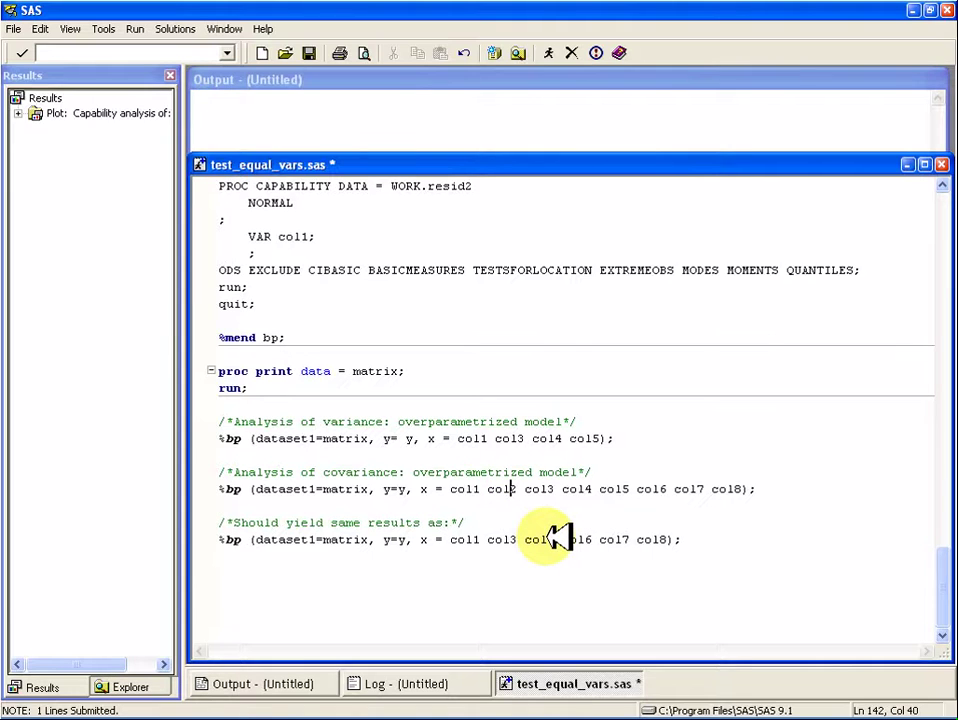
pyautogui.click(477, 540)
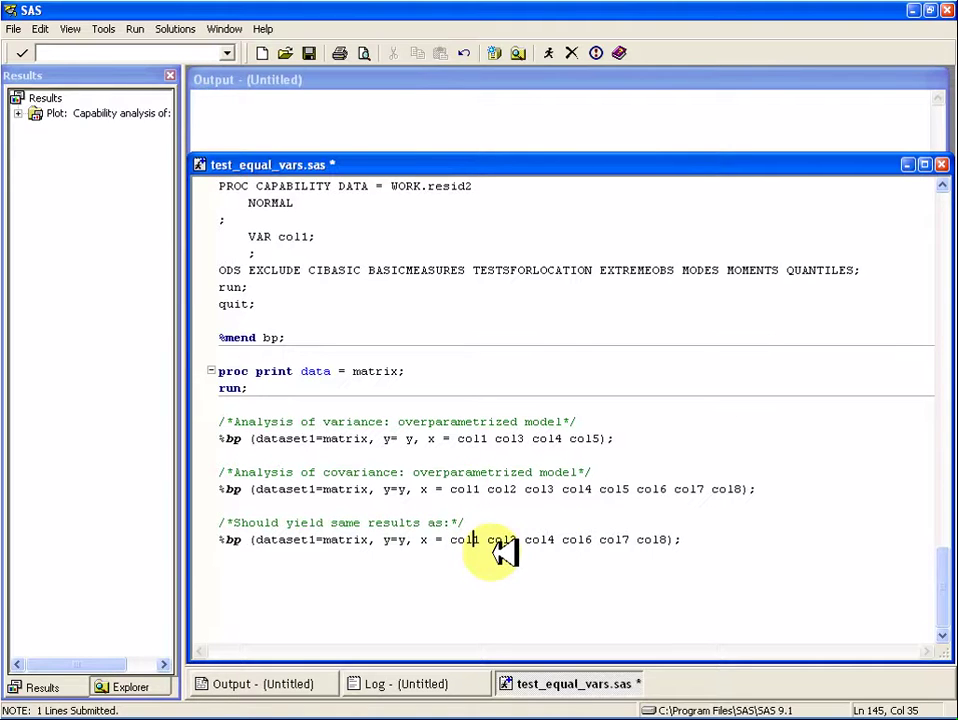
pyautogui.click(541, 489)
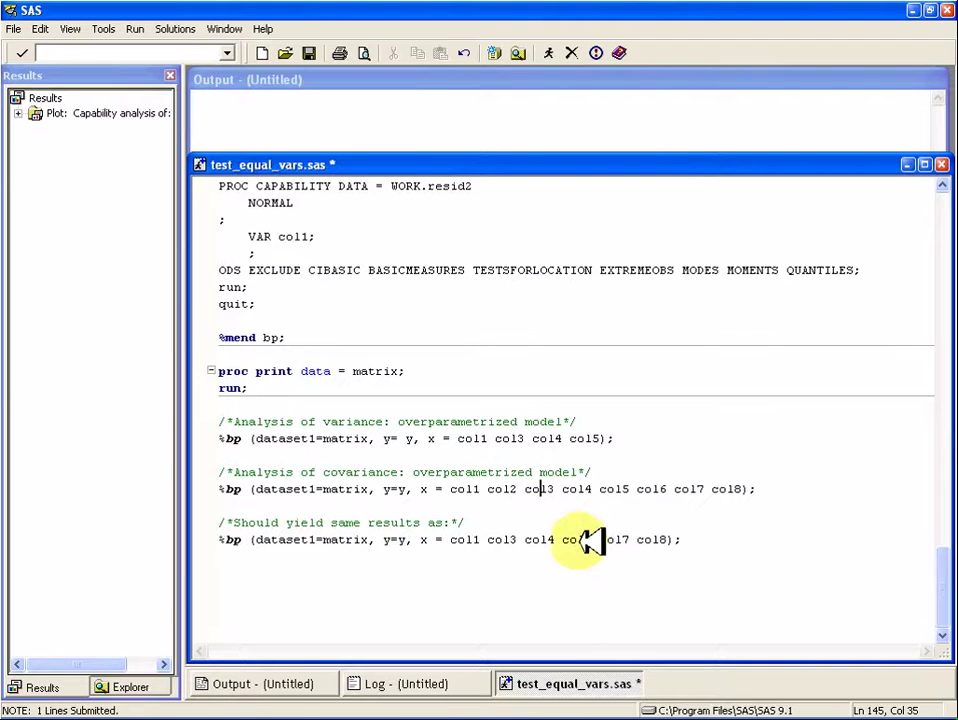
pyautogui.click(458, 489)
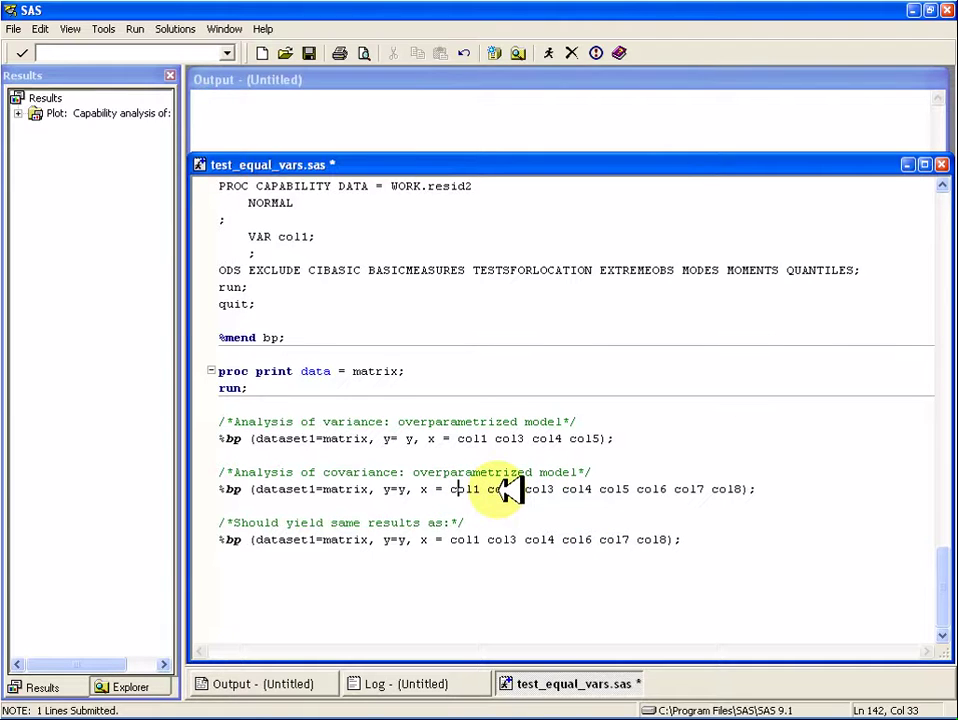
pyautogui.click(498, 489)
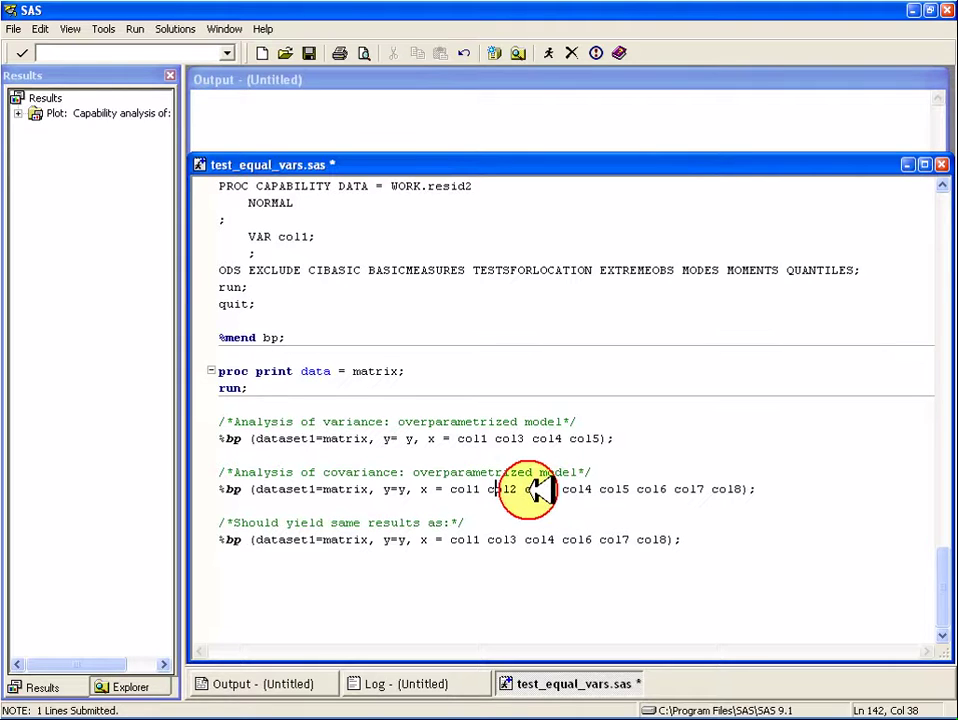
pyautogui.moveTo(527, 489); pyautogui.dragTo(746, 487)
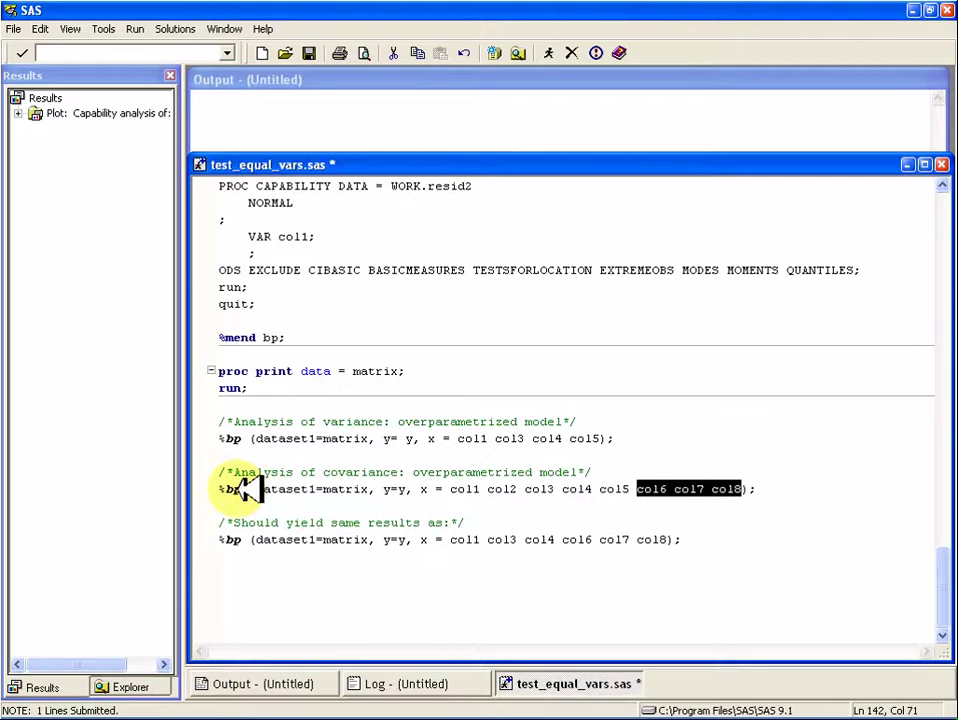
pyautogui.moveTo(222, 489); pyautogui.dragTo(757, 489)
pyautogui.click(549, 53)
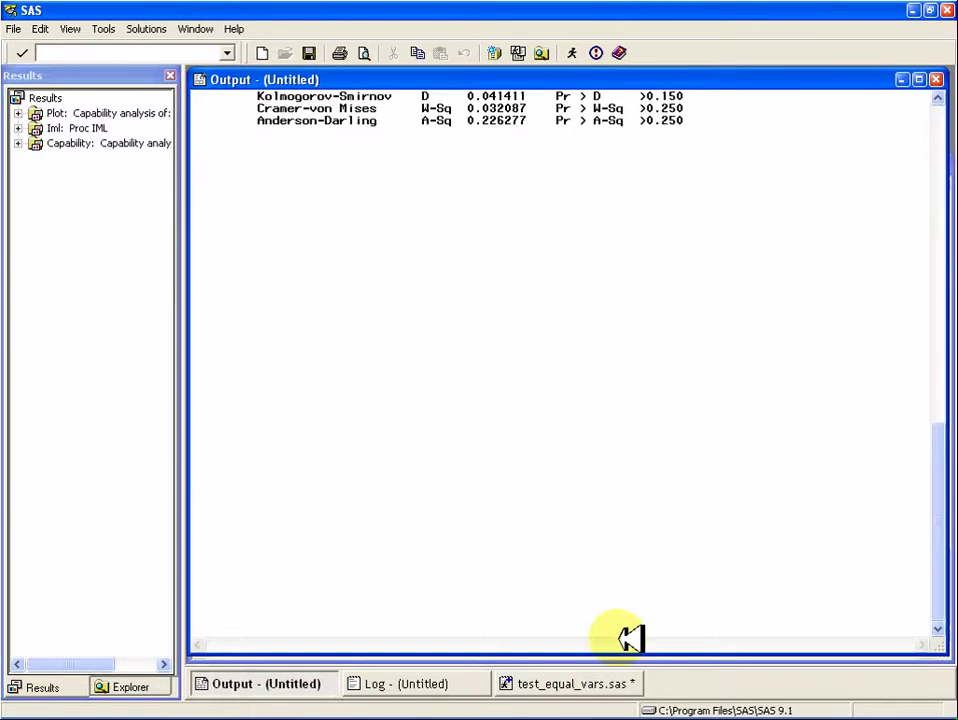
# - Run the reduced-model %bp call on col1 col3 col4 col6 col7 col8
pyautogui.click(605, 678)
pyautogui.click(692, 539)
pyautogui.moveTo(692, 539); pyautogui.dragTo(220, 539)
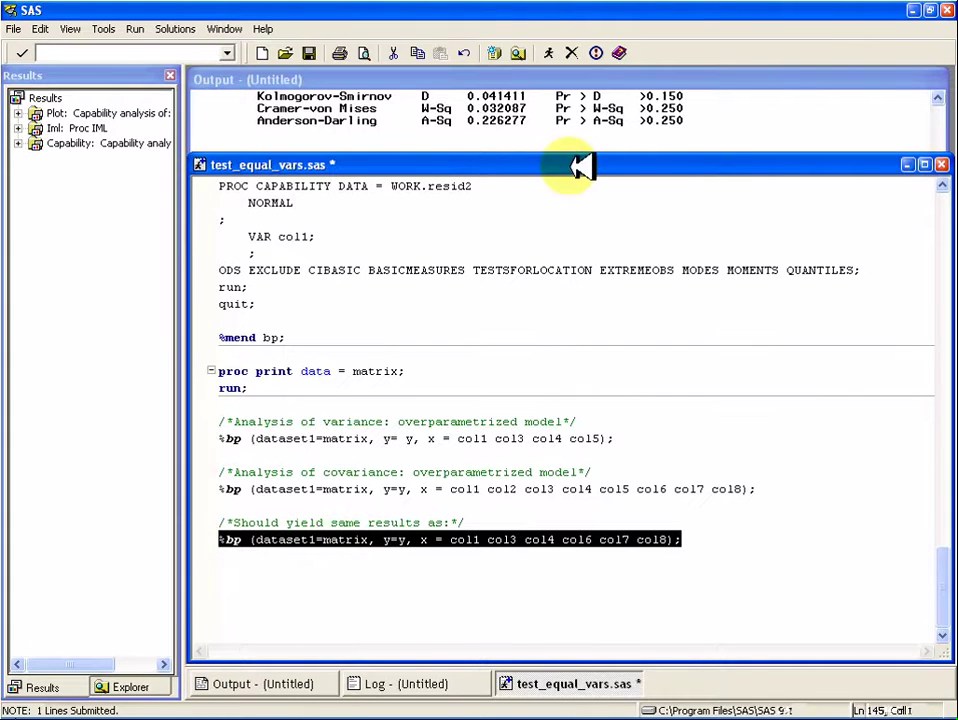
pyautogui.click(548, 52)
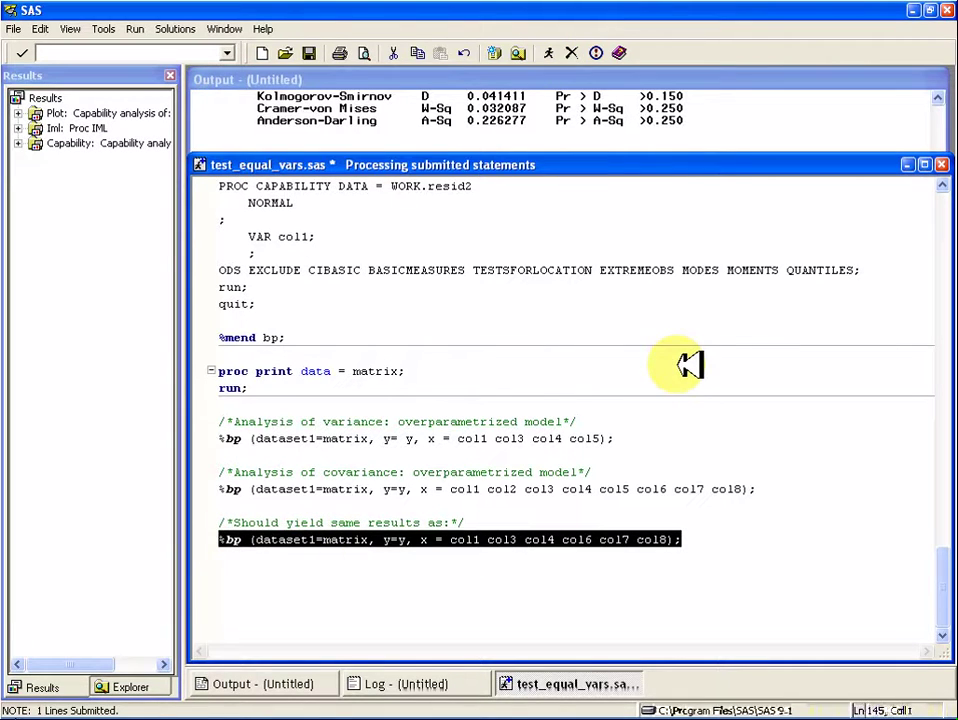
# - Highlight the col6 col7 col8 terms in the final %bp call
pyautogui.click(558, 686)
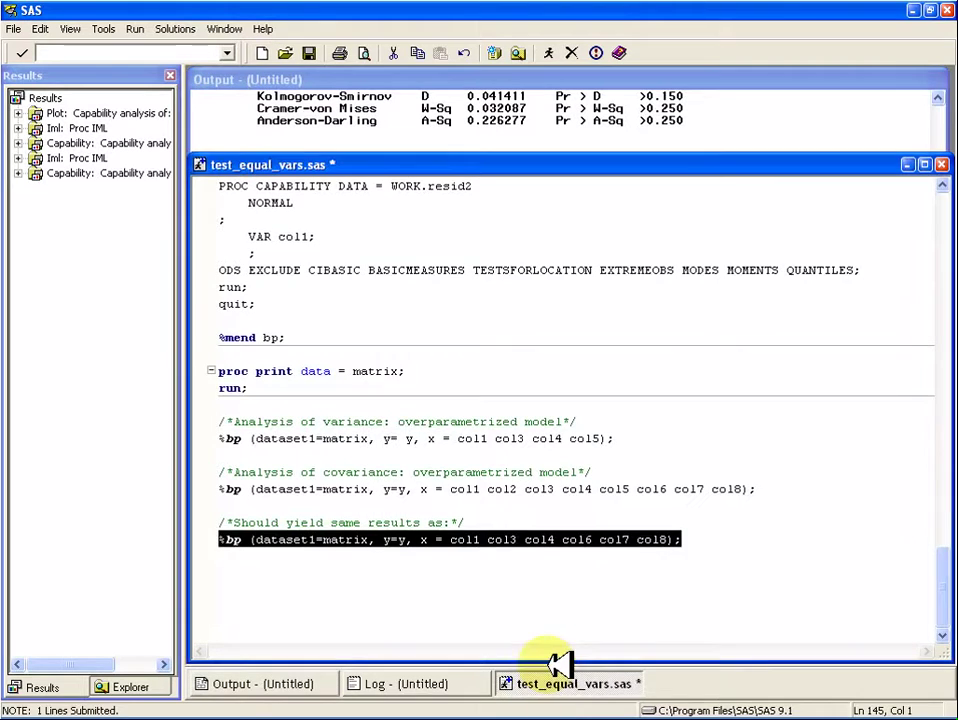
pyautogui.click(513, 564)
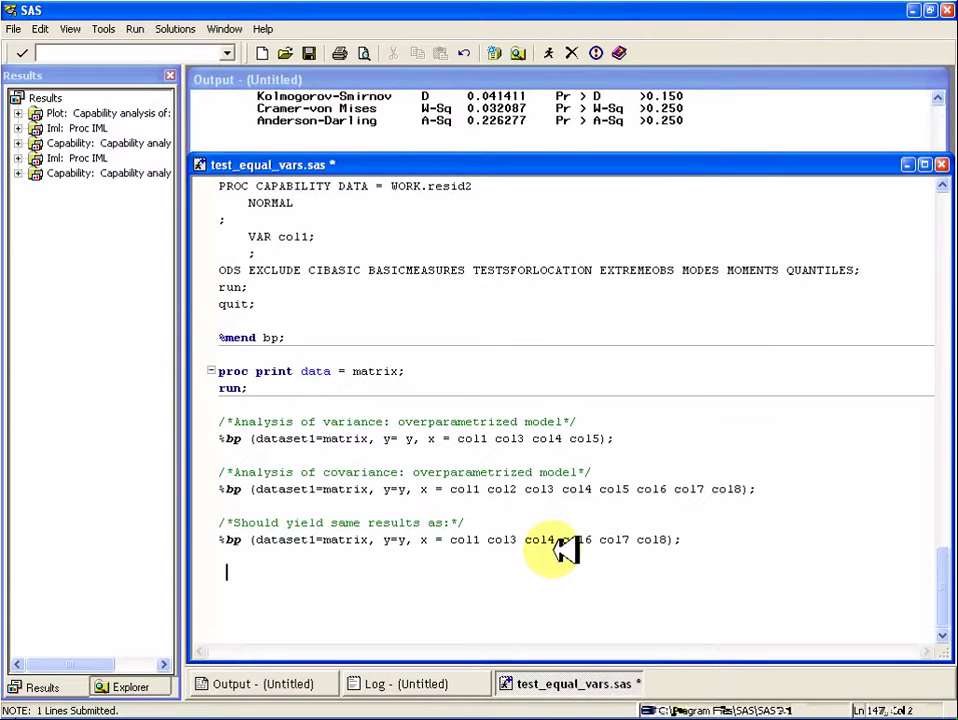
pyautogui.moveTo(562, 540); pyautogui.dragTo(683, 541)
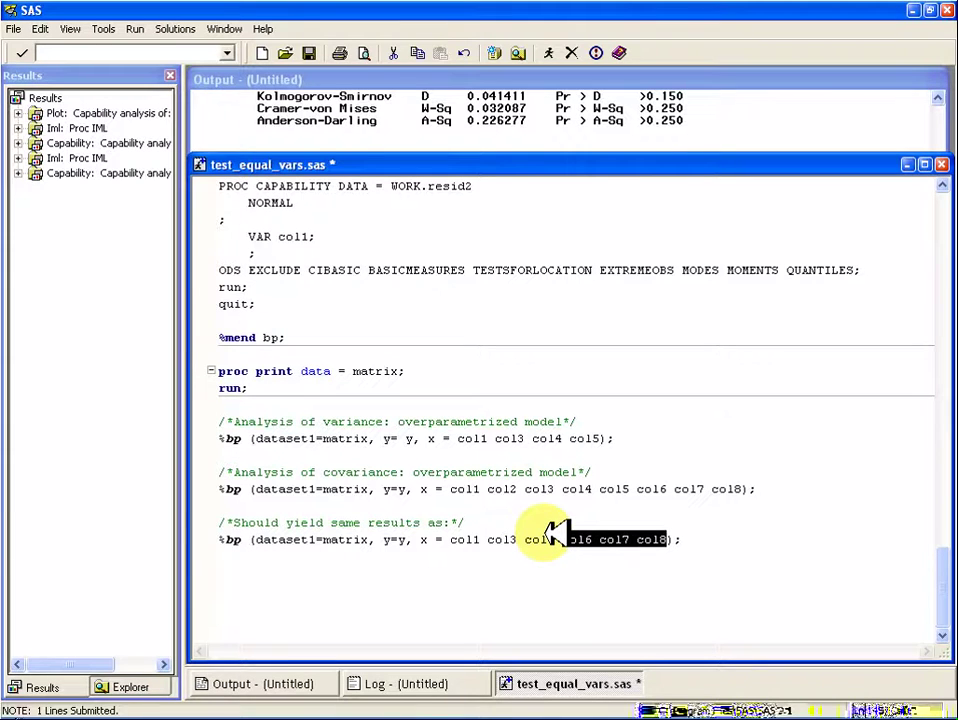
pyautogui.scroll(20, 556, 532)
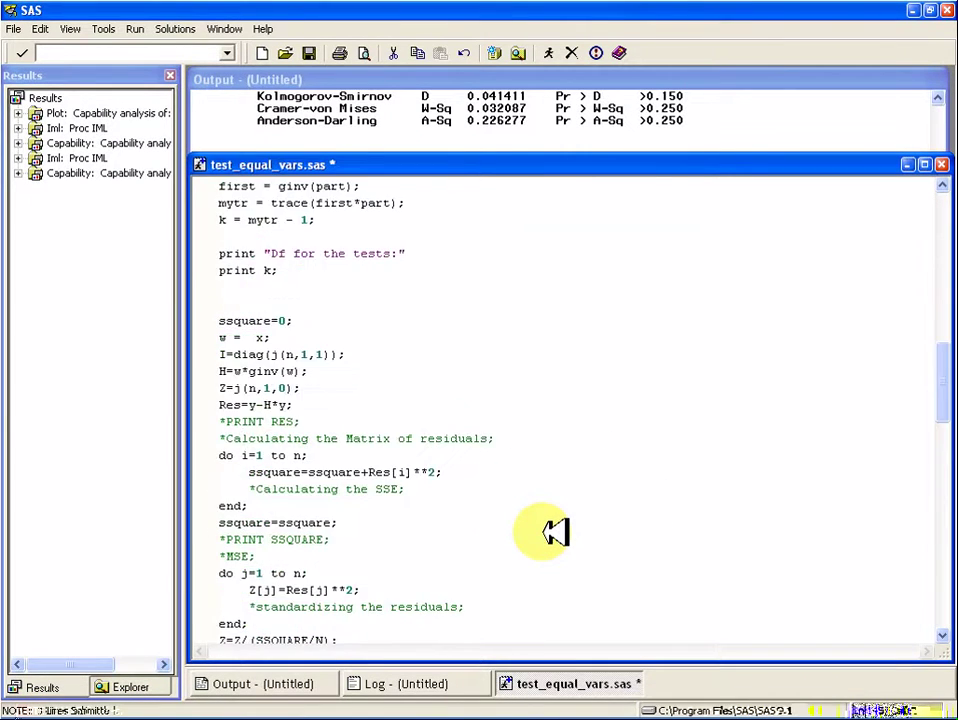
pyautogui.scroll(6, 556, 532)
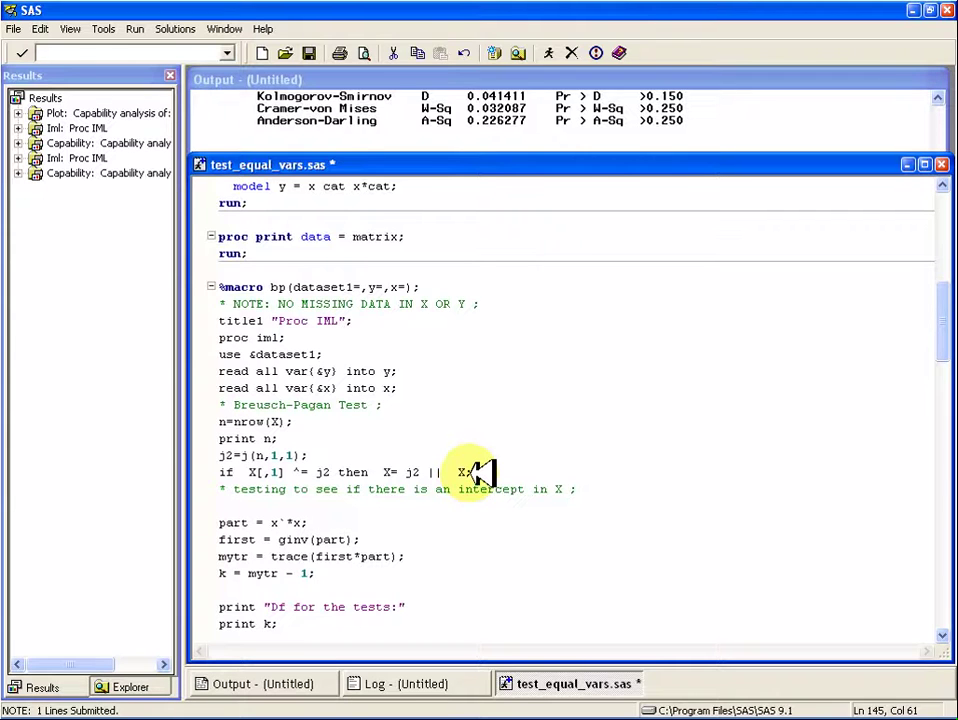
pyautogui.scroll(-20, 481, 466)
pyautogui.scroll(-7, 528, 438)
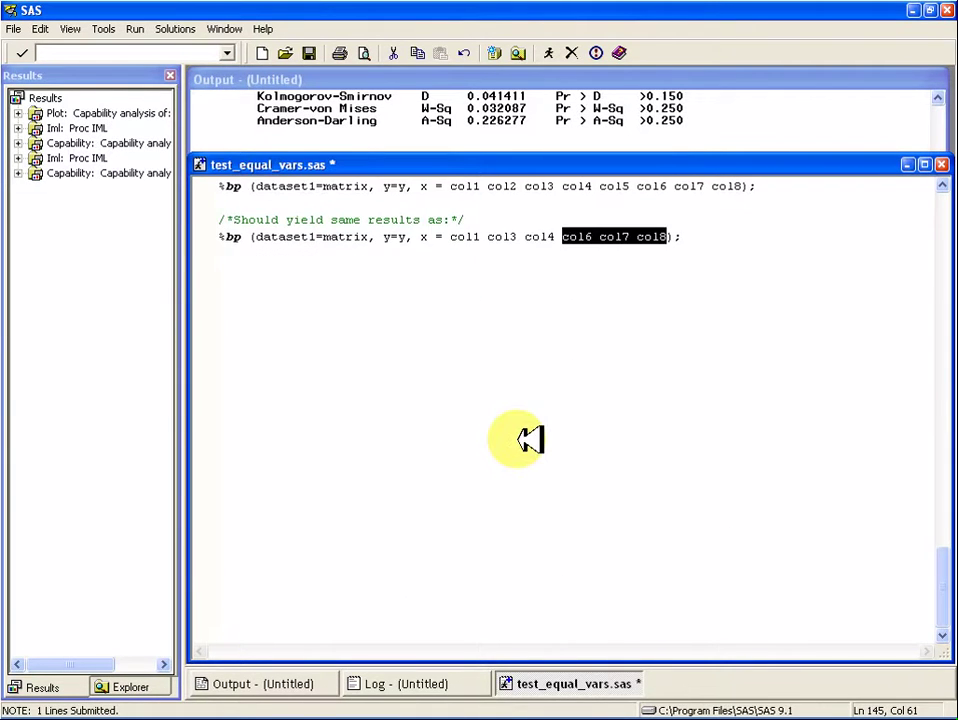
pyautogui.scroll(4, 528, 438)
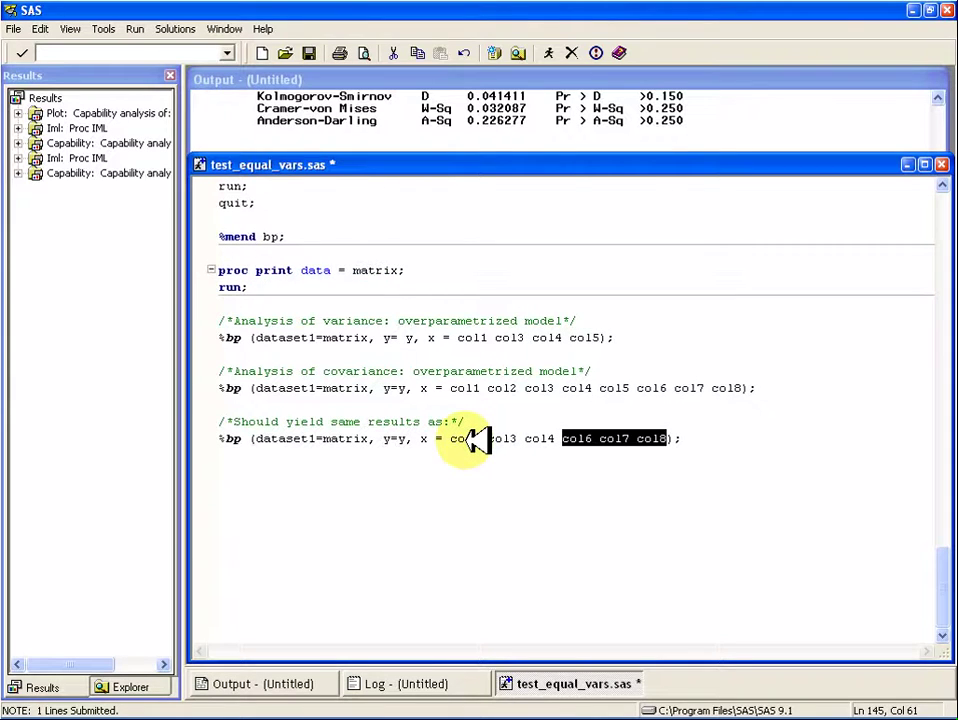
# - Select the whole final %bp line (col1 col3 col4 col6 col7 col8) and submit only it
pyautogui.click(466, 438)
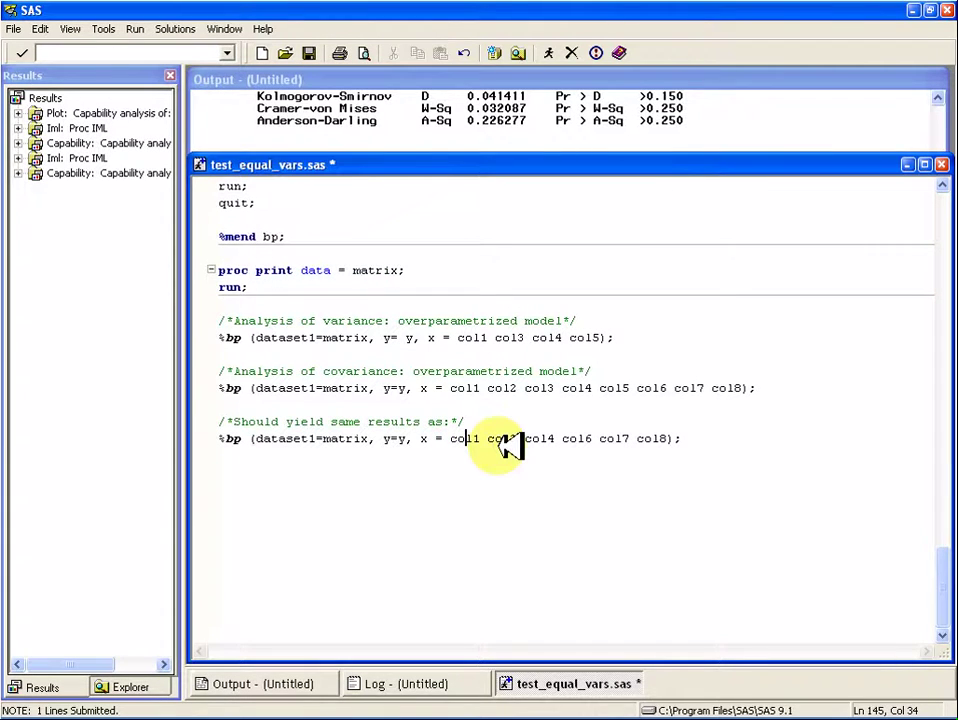
pyautogui.press('Right')
pyautogui.press('Right')
pyautogui.press('Right')
pyautogui.press('Right')
pyautogui.press('Right')
pyautogui.press('Right')
pyautogui.press('Right')
pyautogui.press('Right')
pyautogui.press('Right')
pyautogui.press('Right')
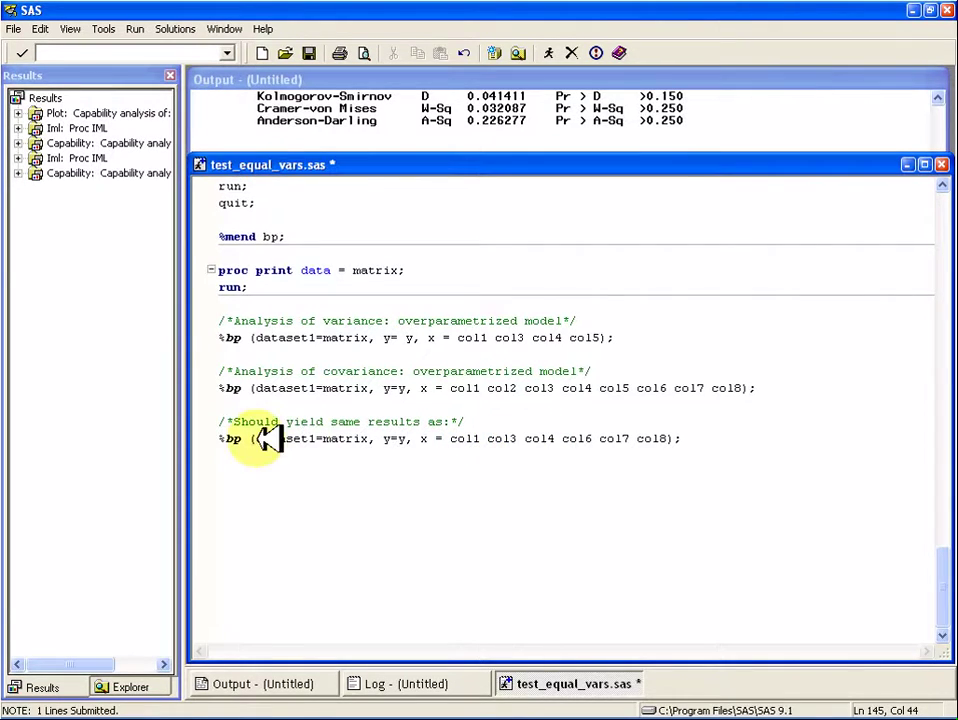
pyautogui.moveTo(222, 438); pyautogui.dragTo(695, 438)
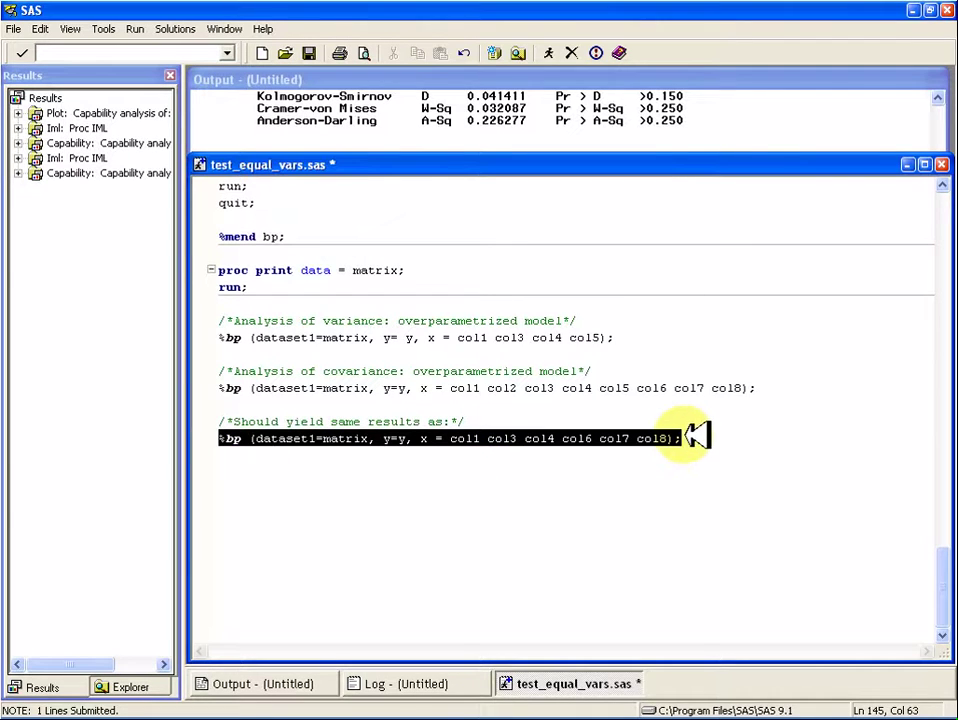
pyautogui.click(548, 52)
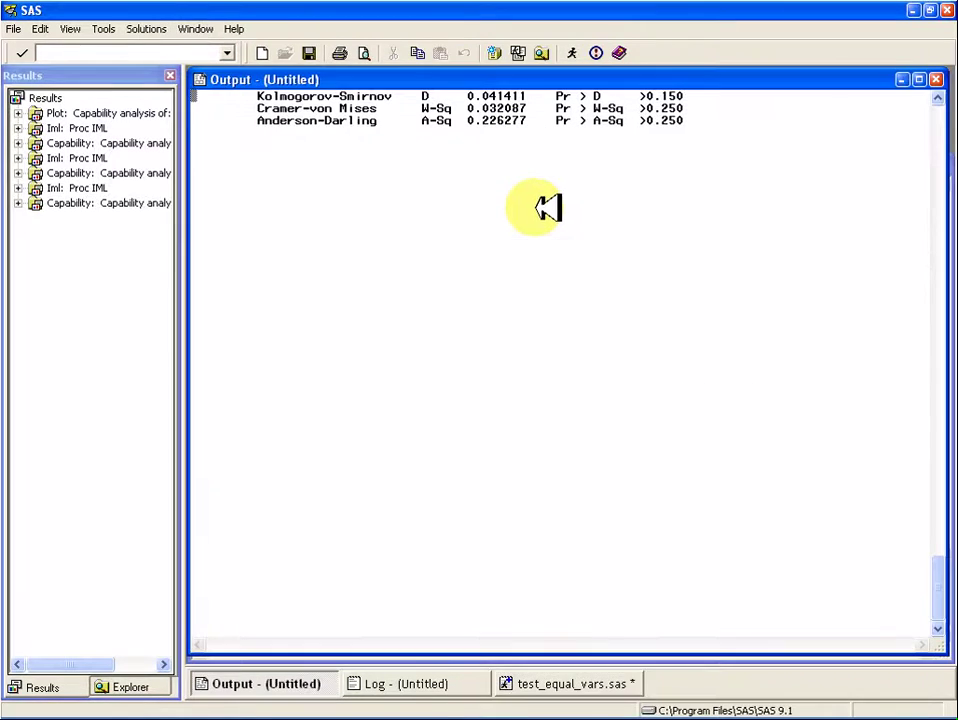
# - Deselect the final macro call in test_equal_vars.sas and return to the Output window
pyautogui.scroll(2, 635, 231)
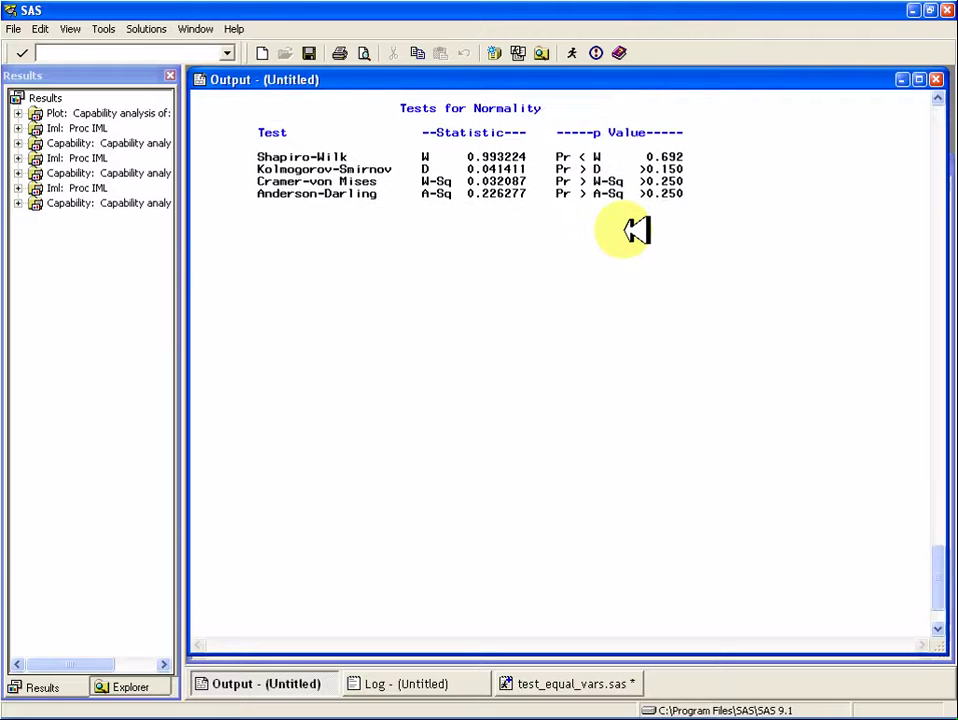
pyautogui.scroll(3, 636, 231)
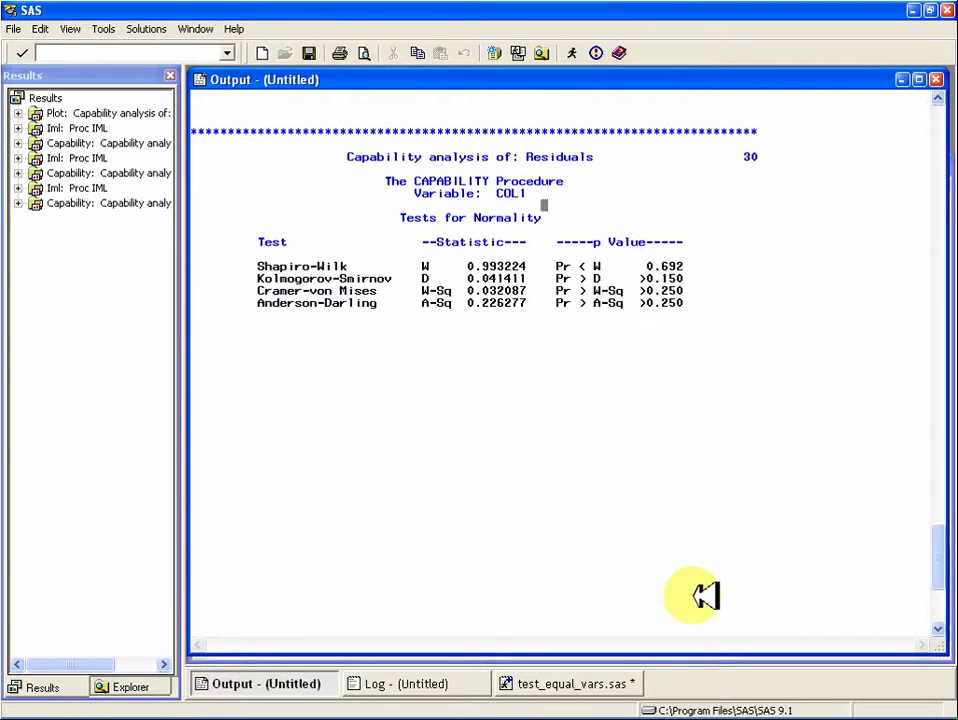
pyautogui.click(605, 682)
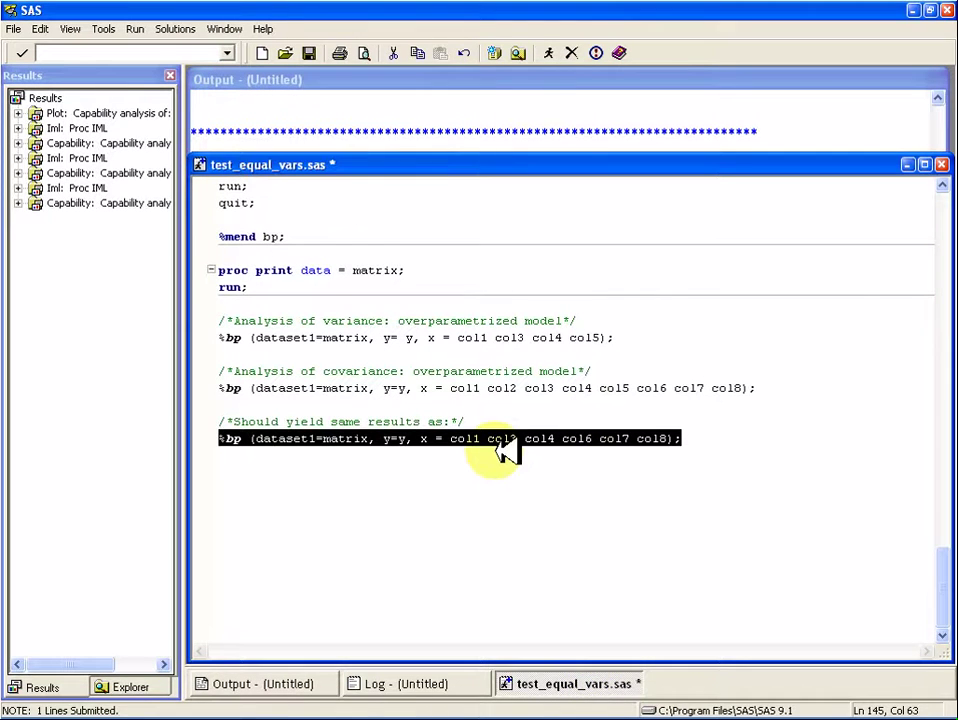
pyautogui.click(648, 389)
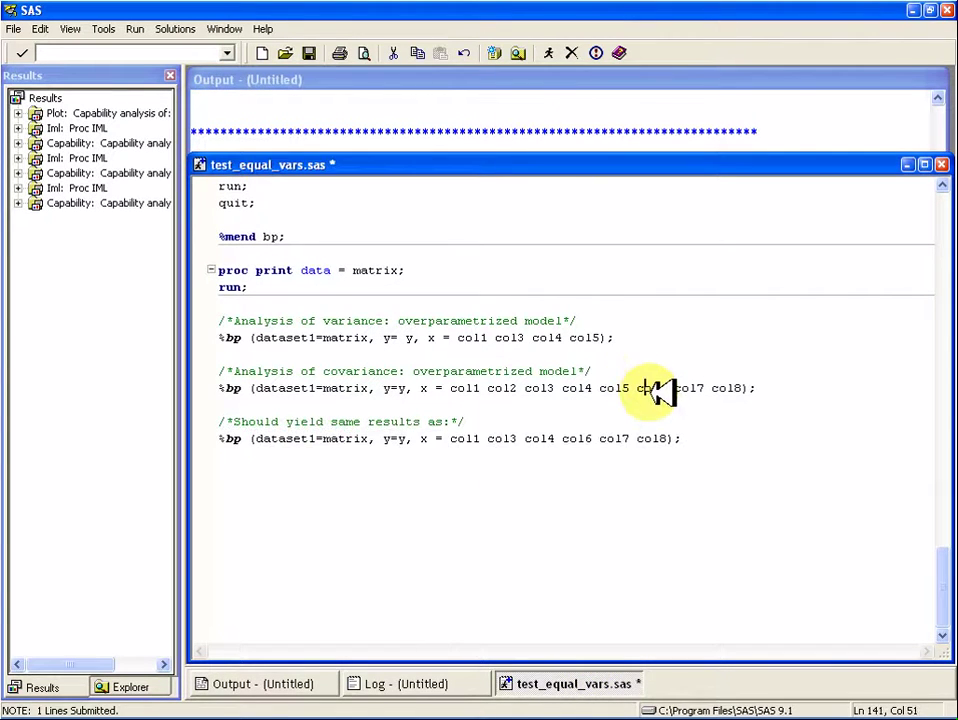
pyautogui.click(620, 111)
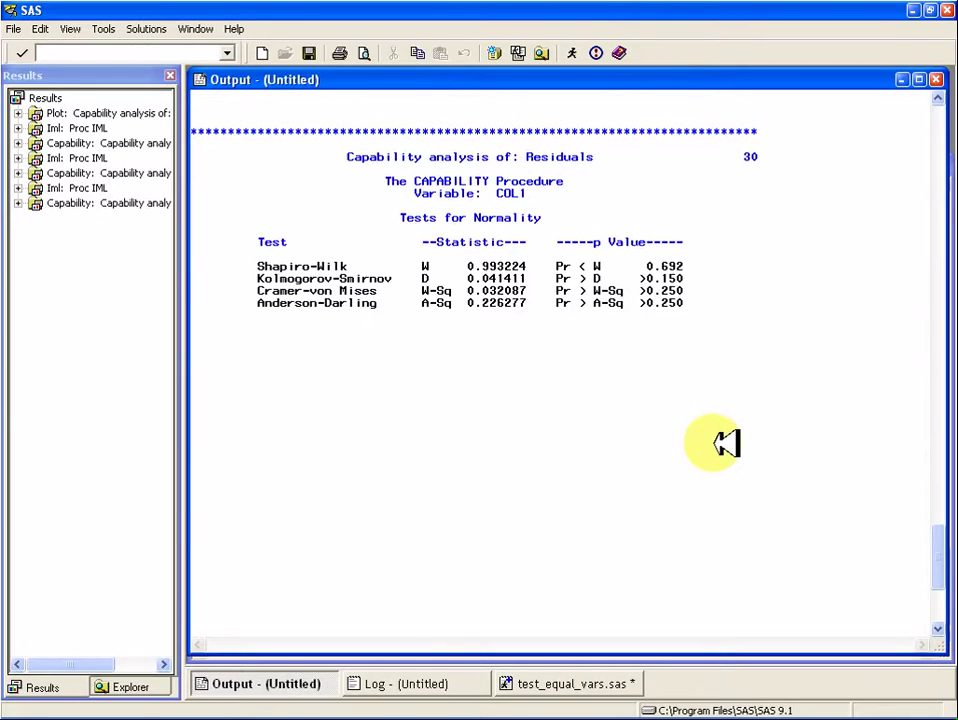
# - Scroll back through the output to the Tests for Normality results from the previous run
pyautogui.scroll(1, 924, 556)
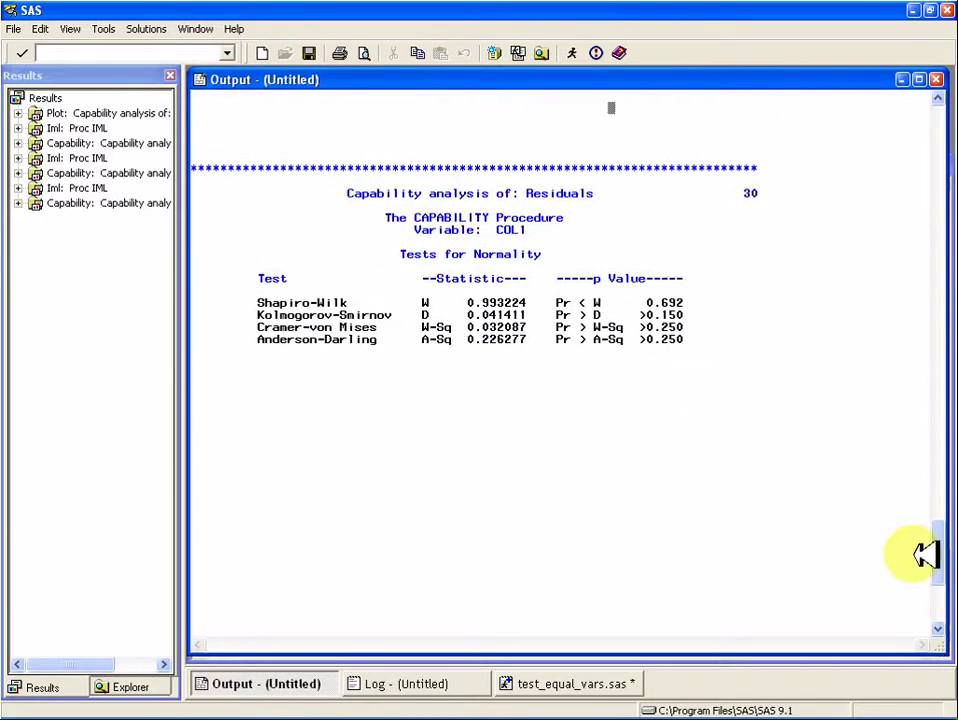
pyautogui.scroll(6, 850, 507)
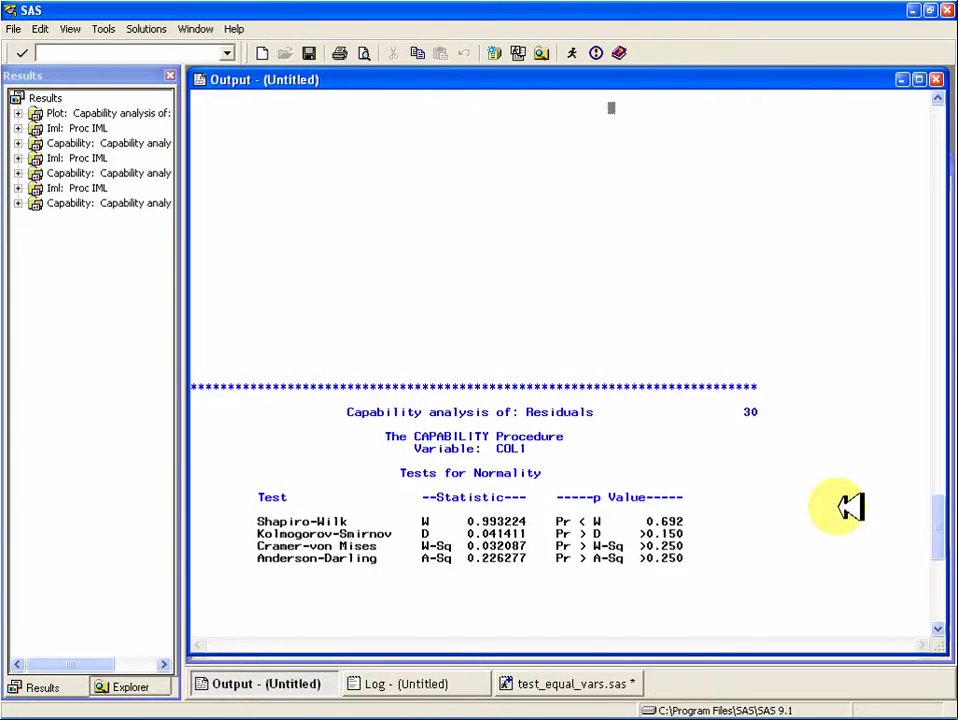
pyautogui.scroll(6, 850, 507)
pyautogui.scroll(4, 850, 507)
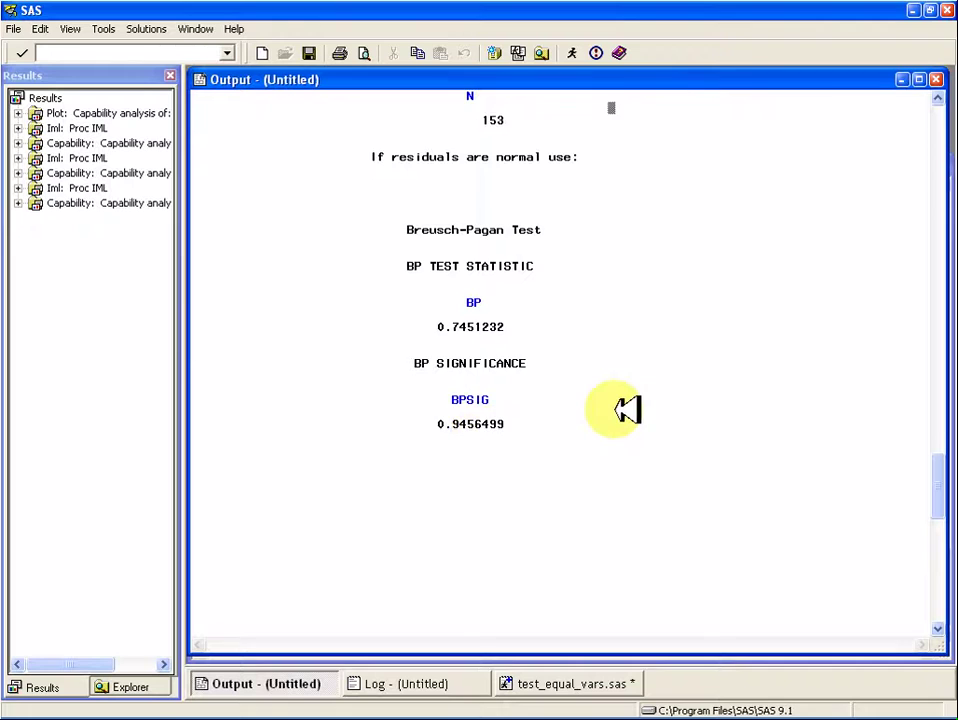
pyautogui.scroll(14, 620, 410)
pyautogui.scroll(11, 630, 409)
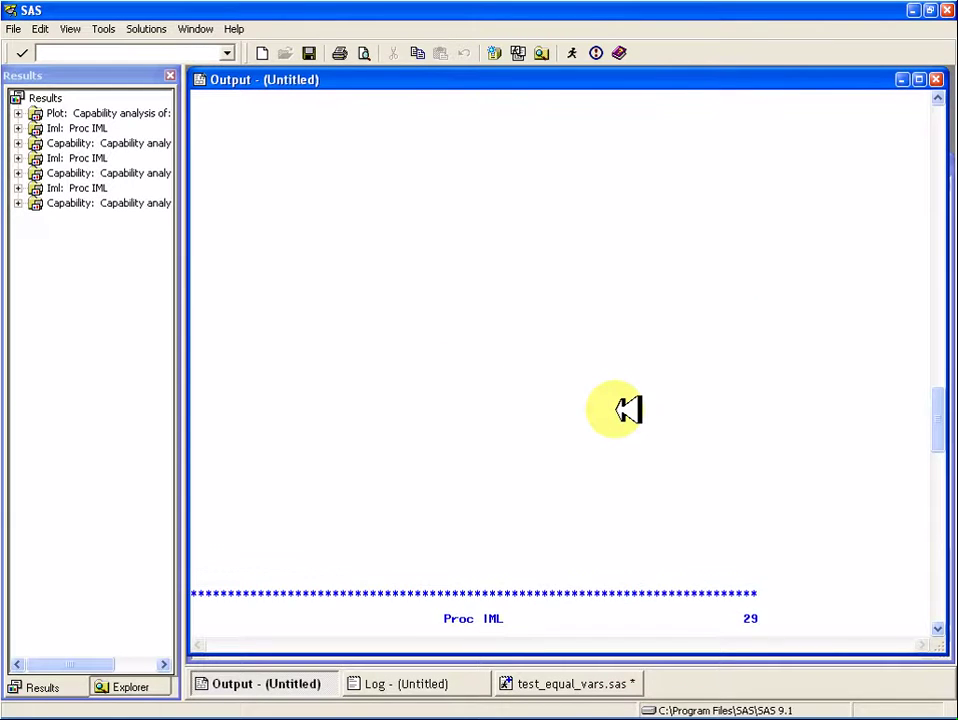
pyautogui.scroll(1, 660, 400)
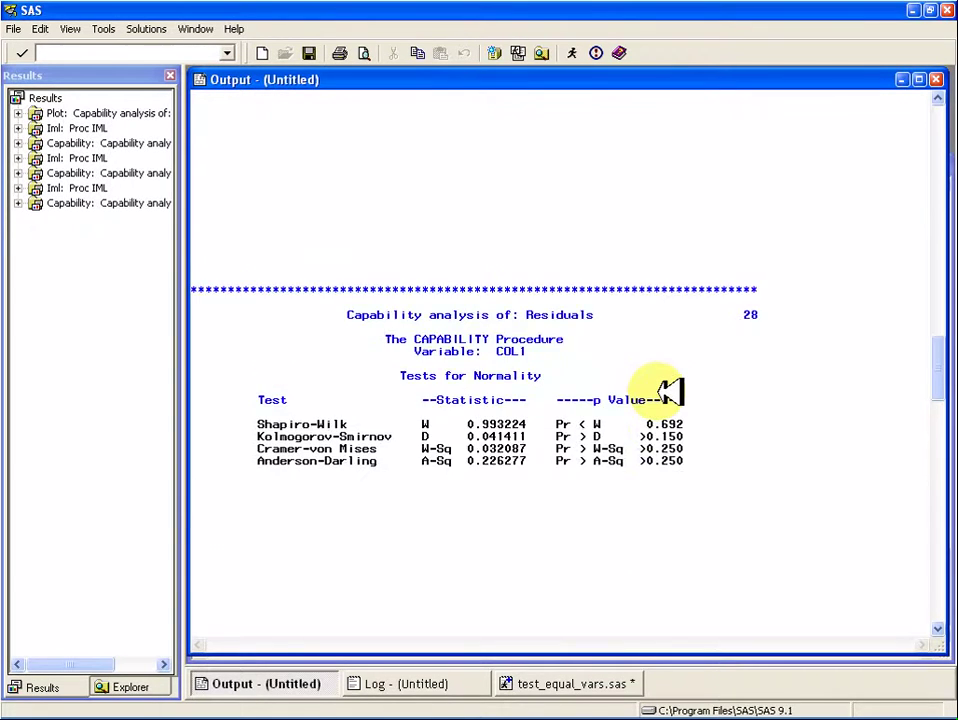
pyautogui.scroll(11, 670, 392)
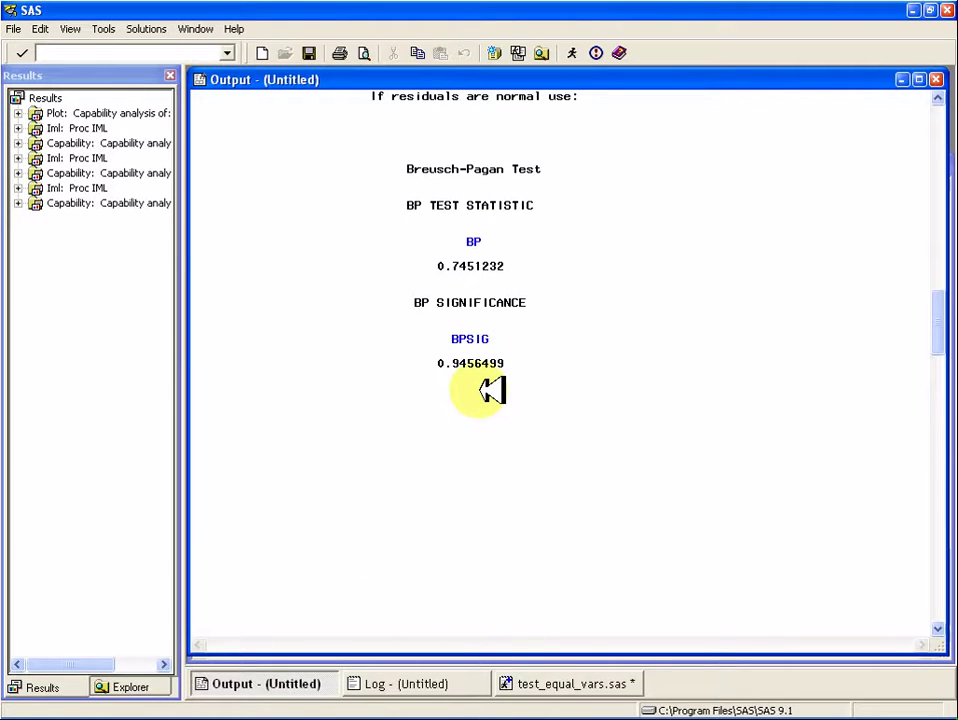
# - Cross-check the Breusch-Pagan result (BP 0.7451232, BPSIG 0.9456499) against the program, ending in test_equal_vars.sas
pyautogui.click(575, 684)
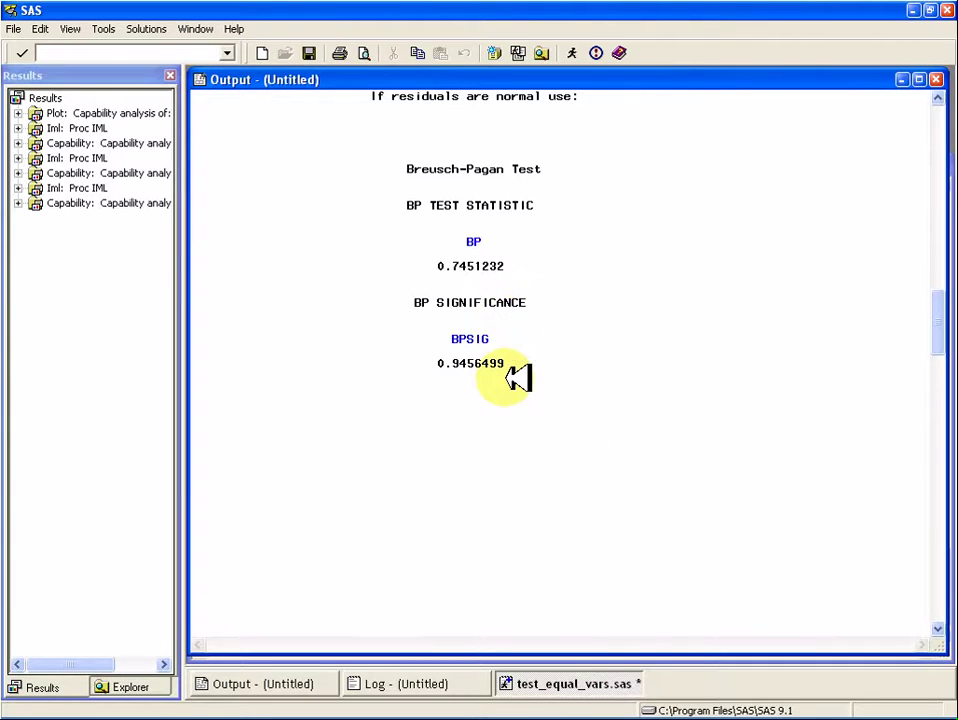
pyautogui.click(478, 337)
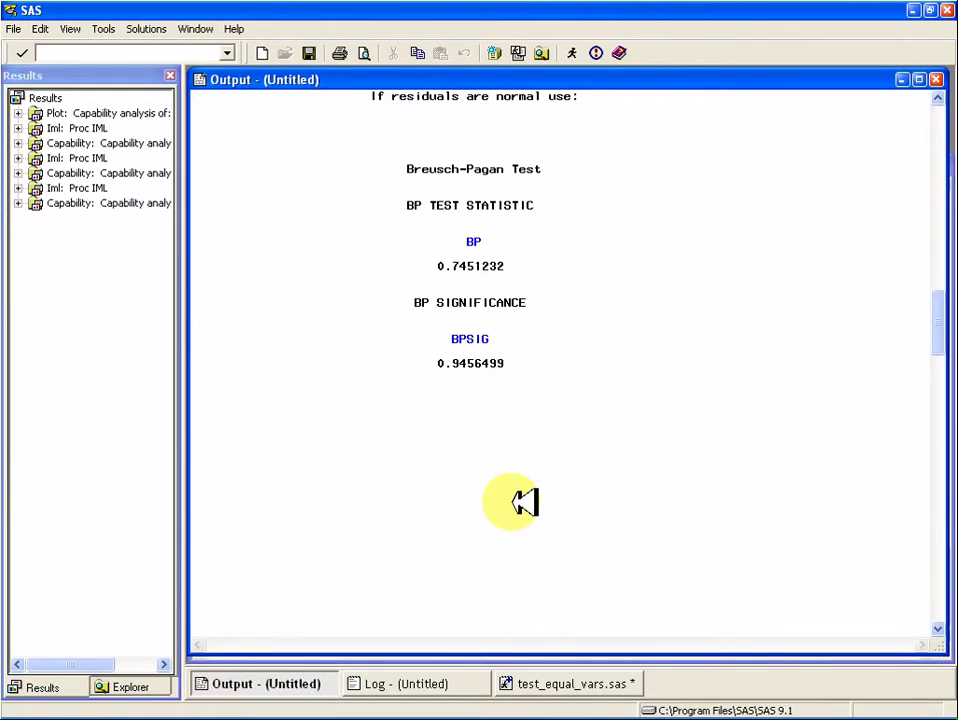
pyautogui.click(554, 685)
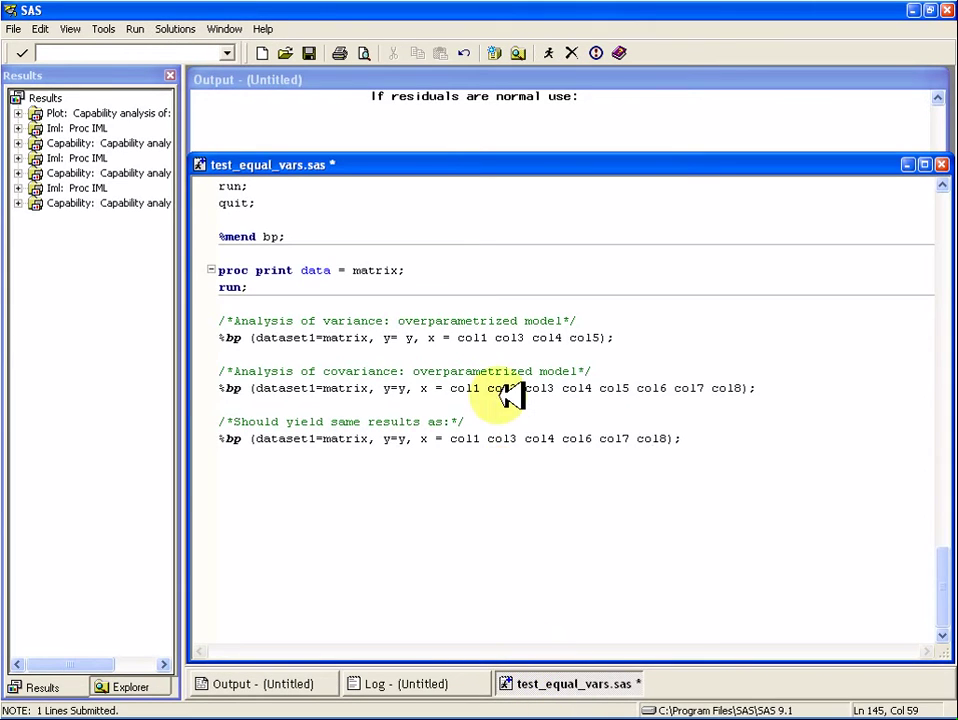